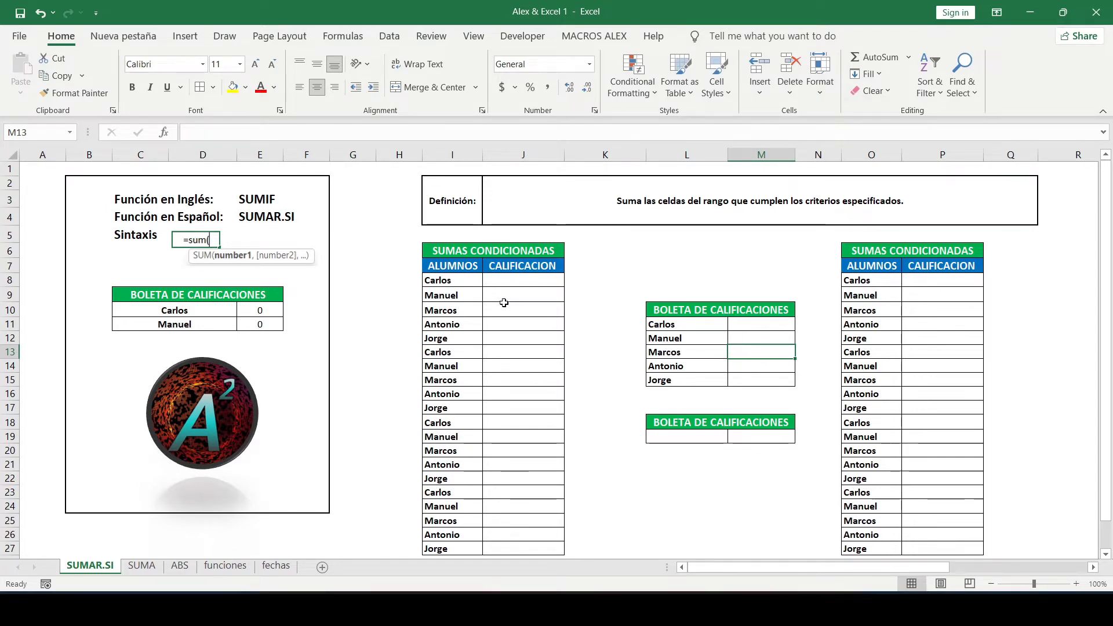
Enter =RANDBETWEEN(6,10) in J8 as Carlos's first grade.
left_click(503, 280)
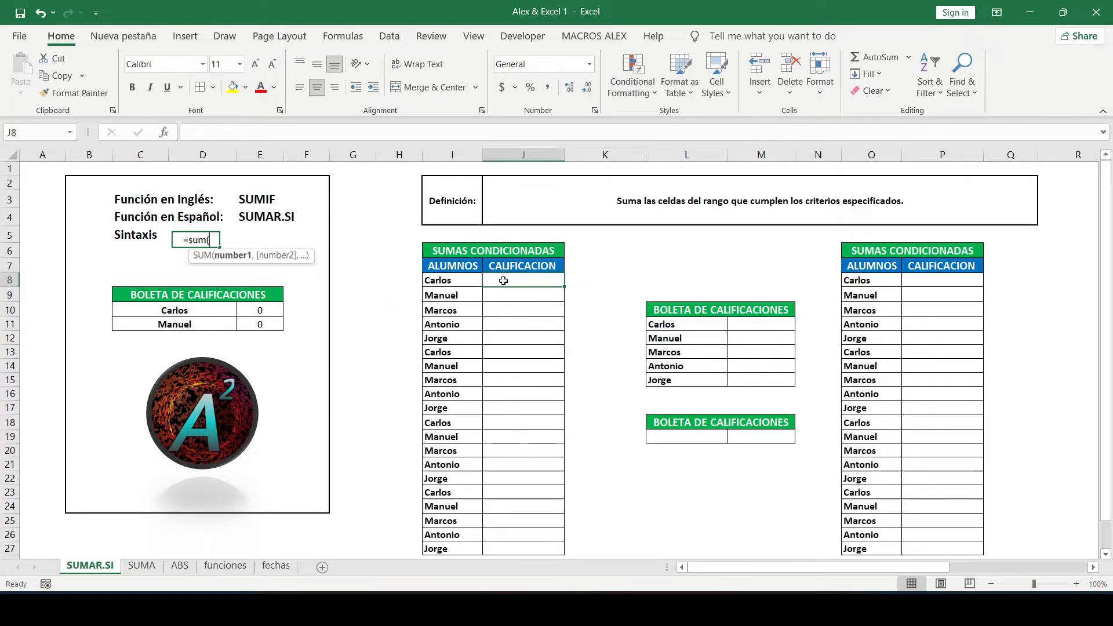
type("=")
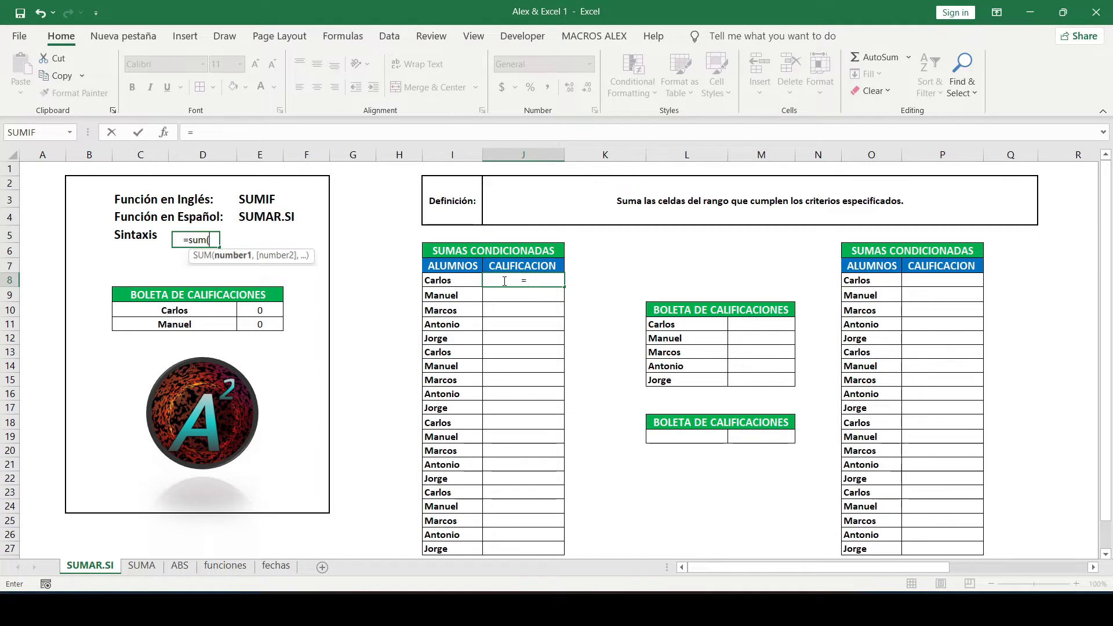
type("rand")
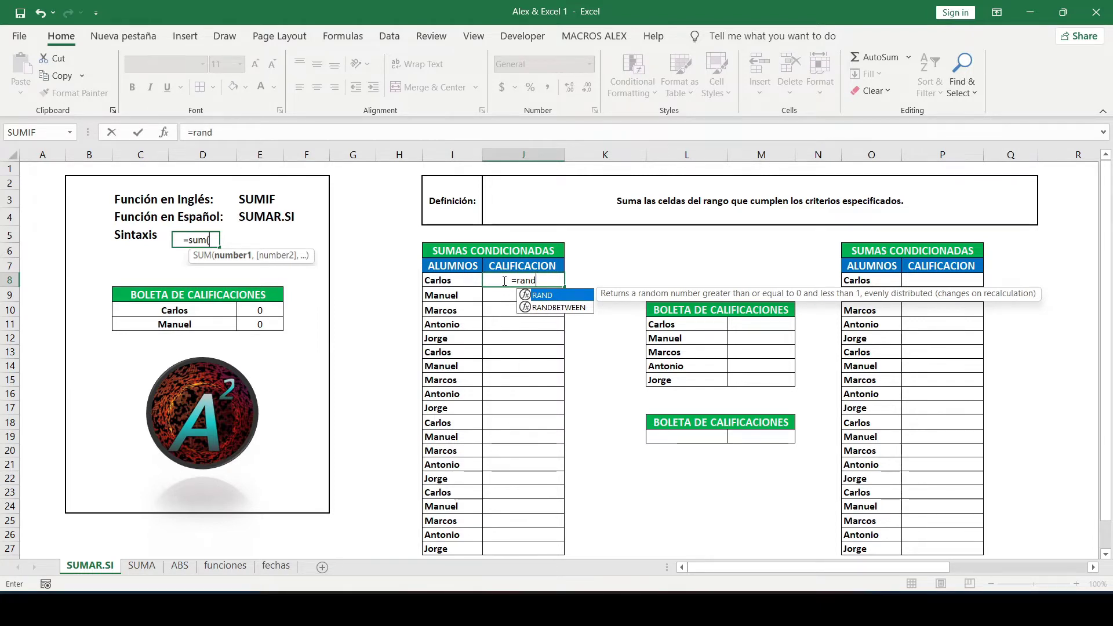
key("Down")
key("Tab")
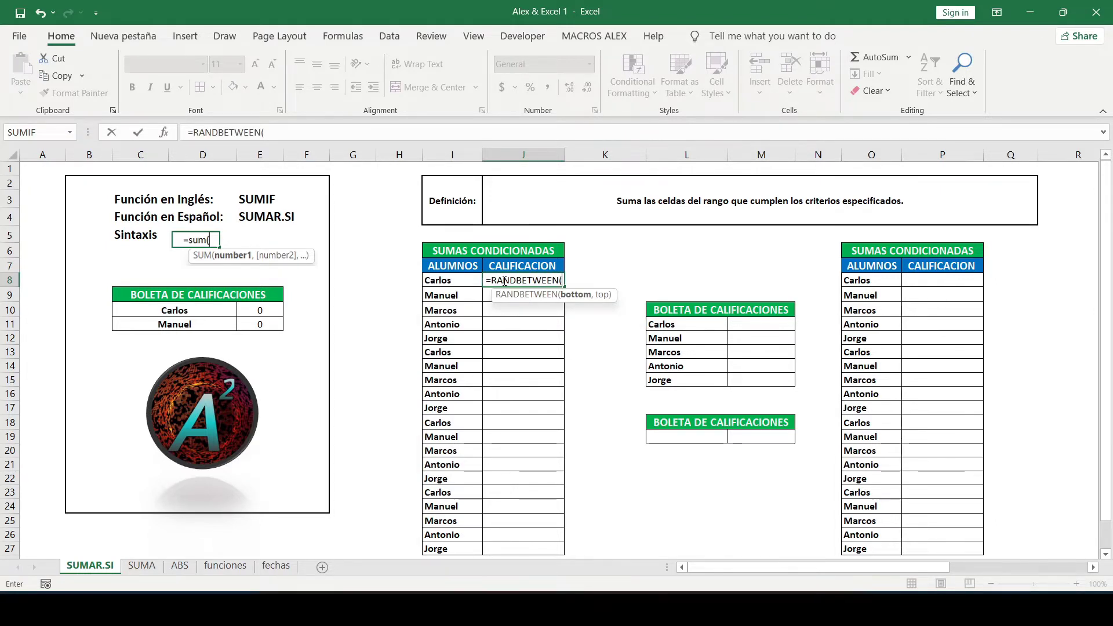
type("6")
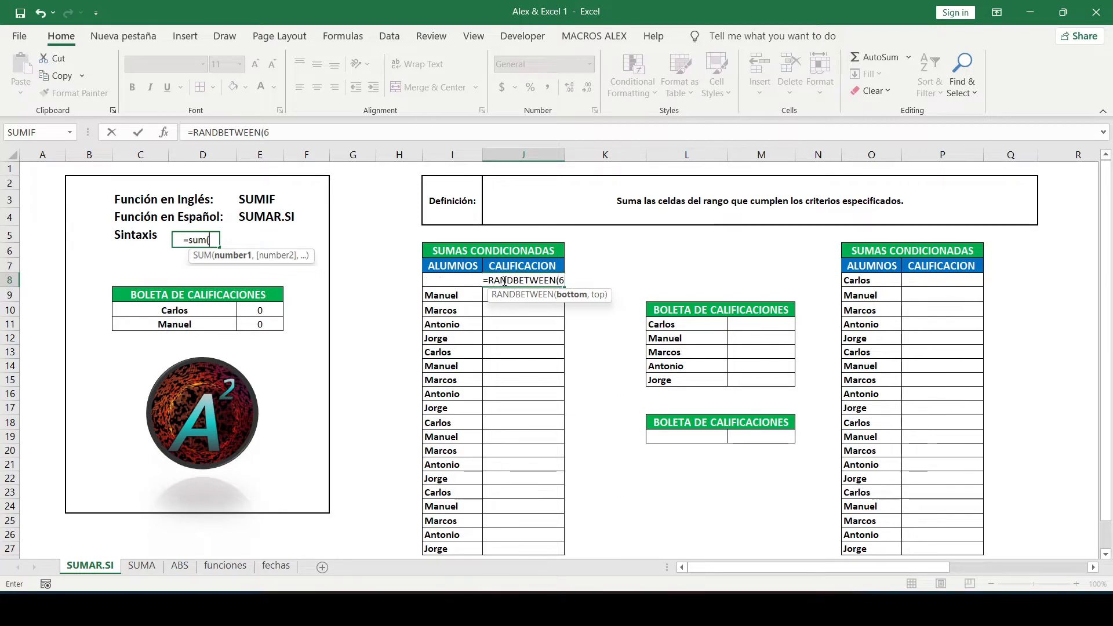
type(",10)")
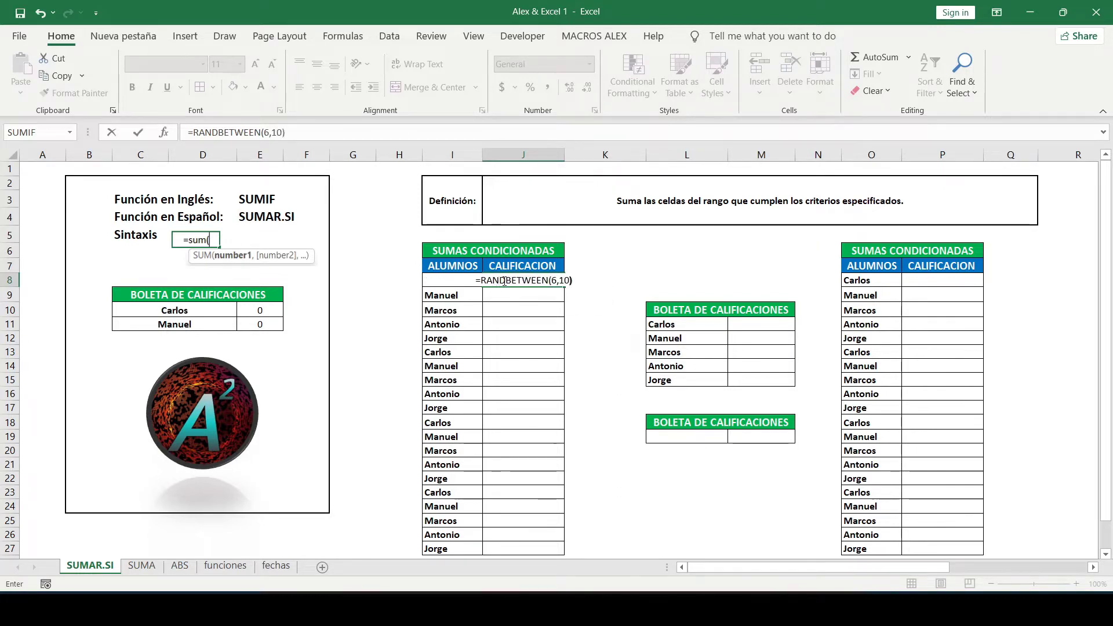
key("Return")
Fill the random grade formula down to J27 and paste the grades back as fixed values.
left_click(503, 283)
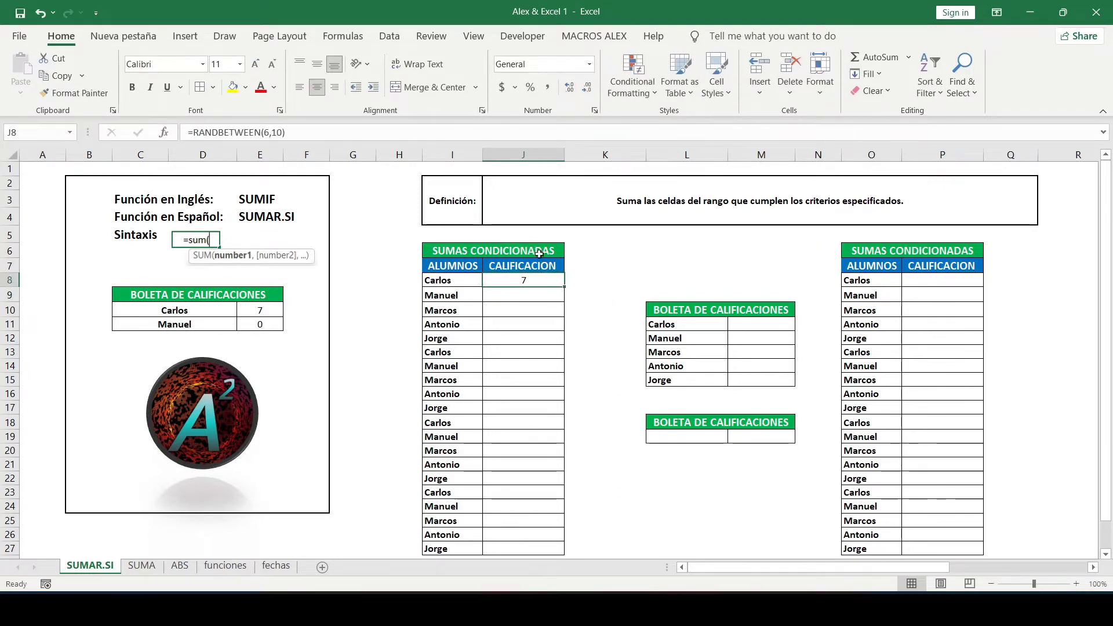
double_click(564, 286)
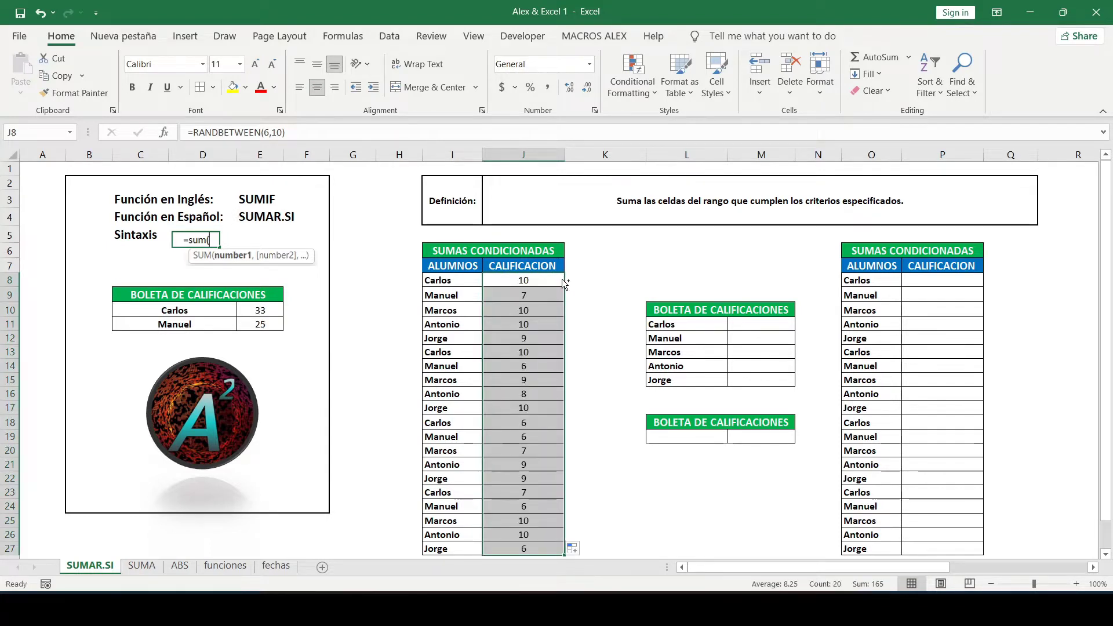
key("ctrl+c")
right_click(566, 284)
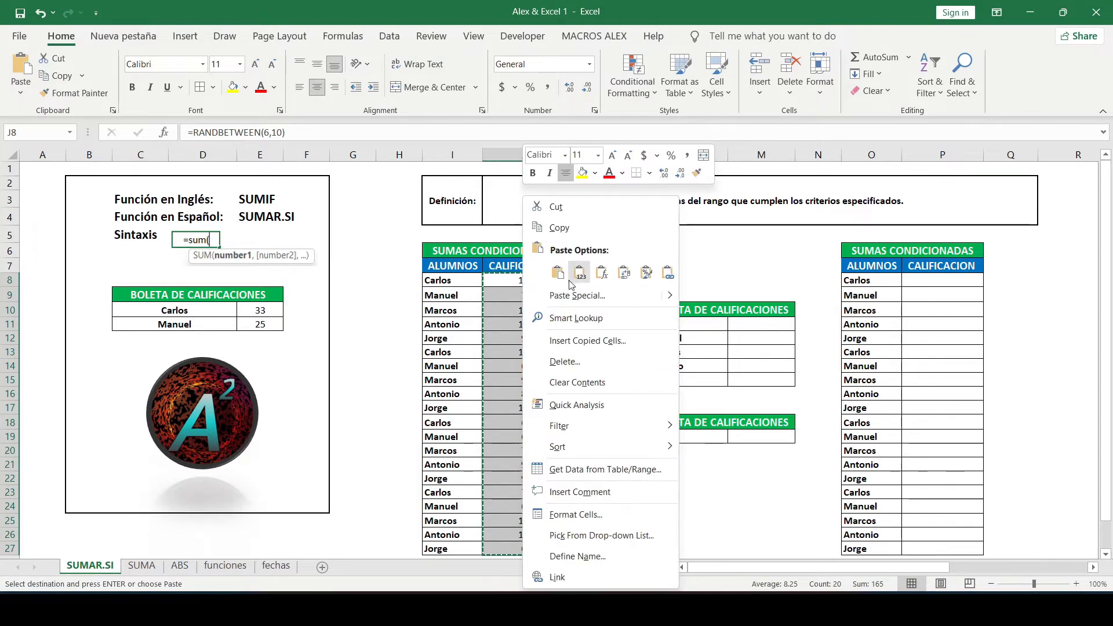
left_click(570, 284)
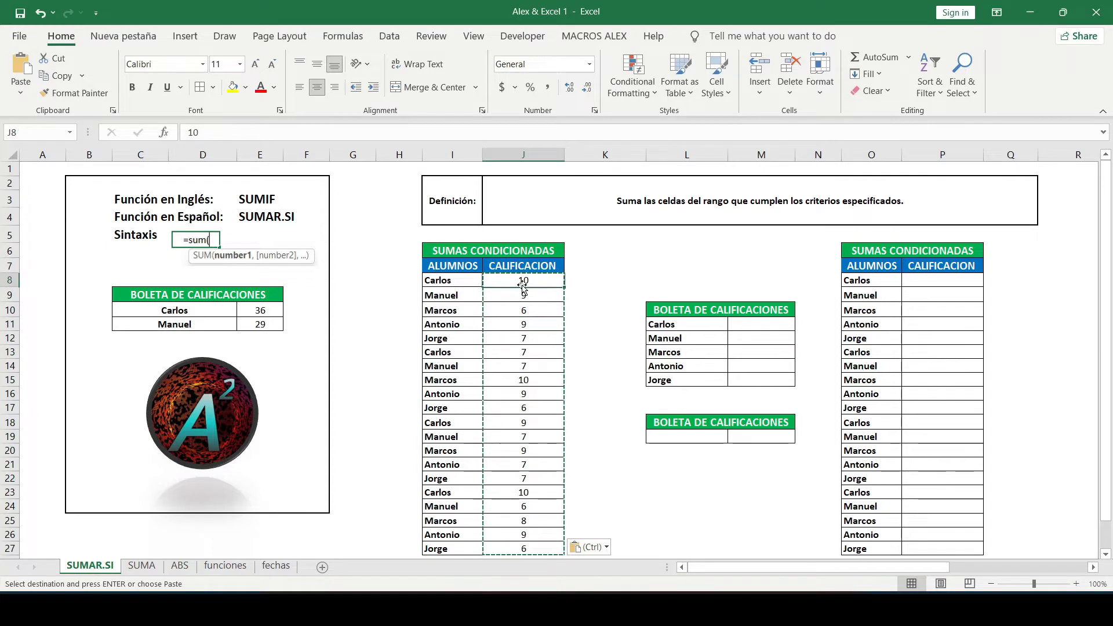
Enter =SUMIF(I8:I27,L11,J8:J27) in M11 to total Carlos's grades, giving 36.
left_click(518, 464)
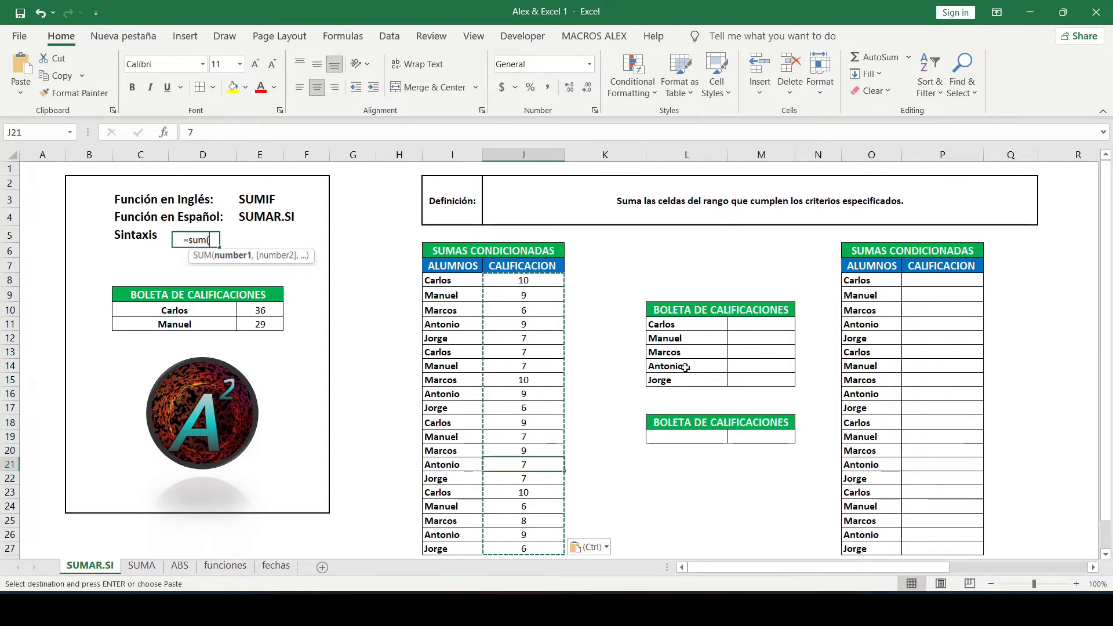
key("Escape")
left_click(748, 324)
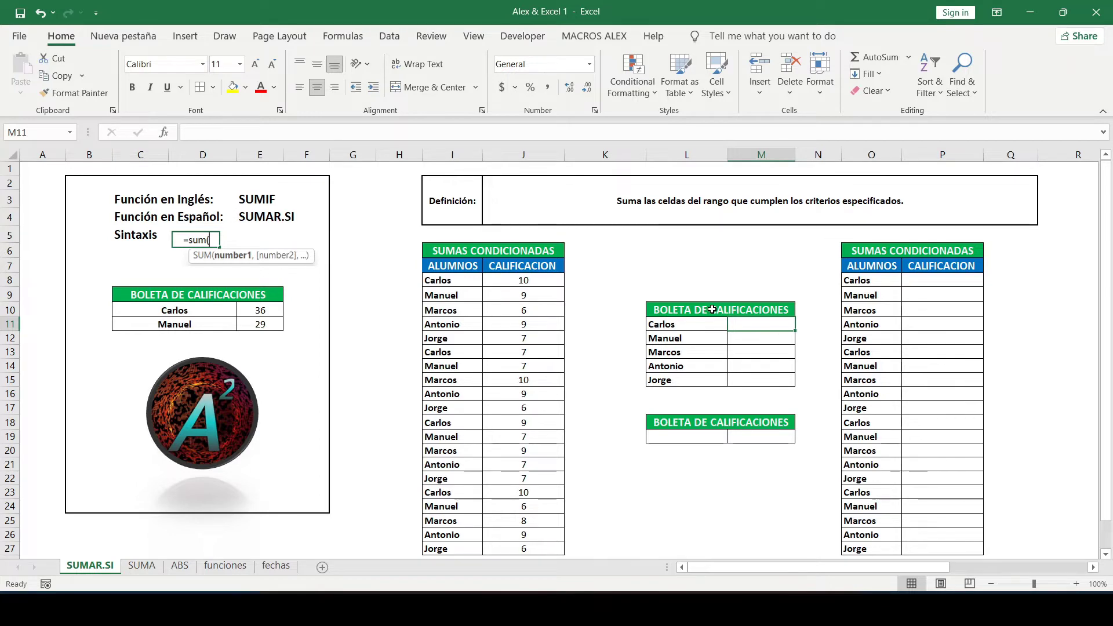
type("=")
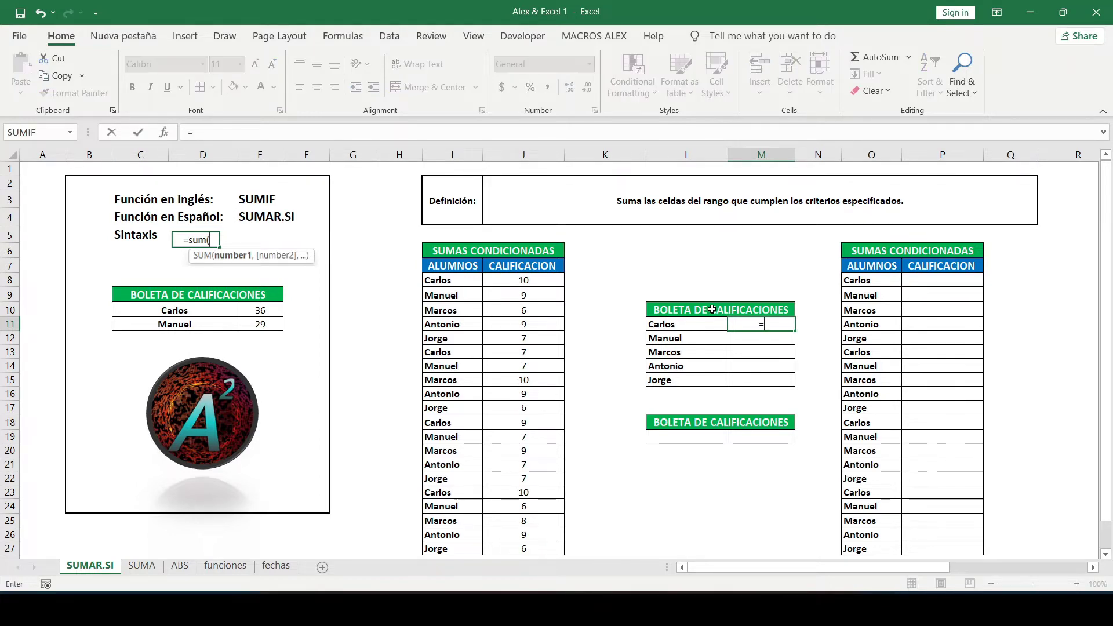
type("sumif")
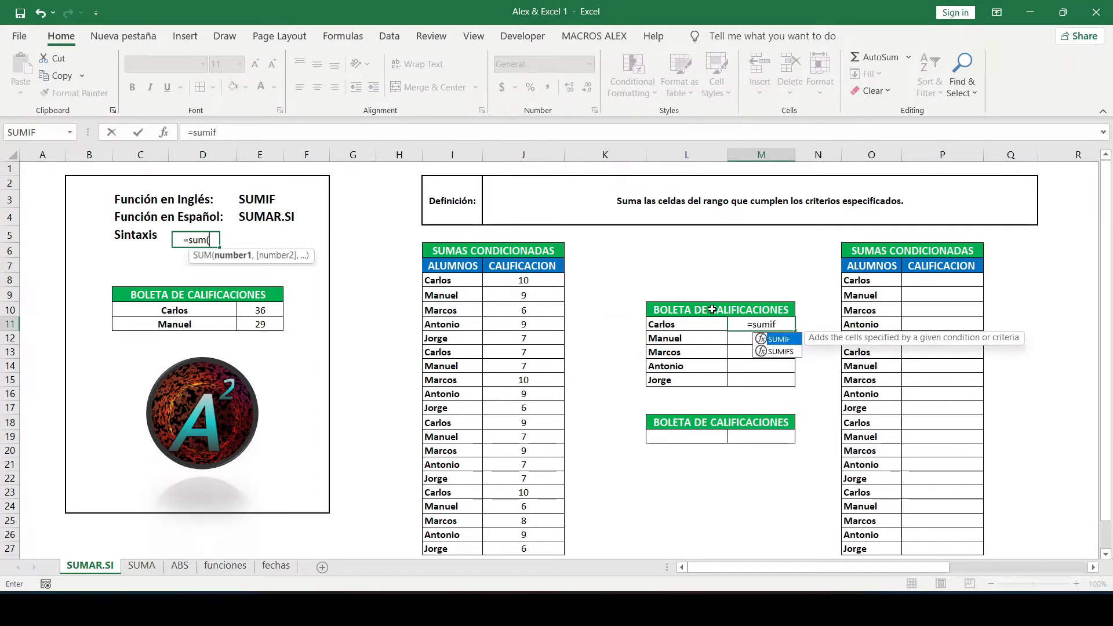
key("Tab")
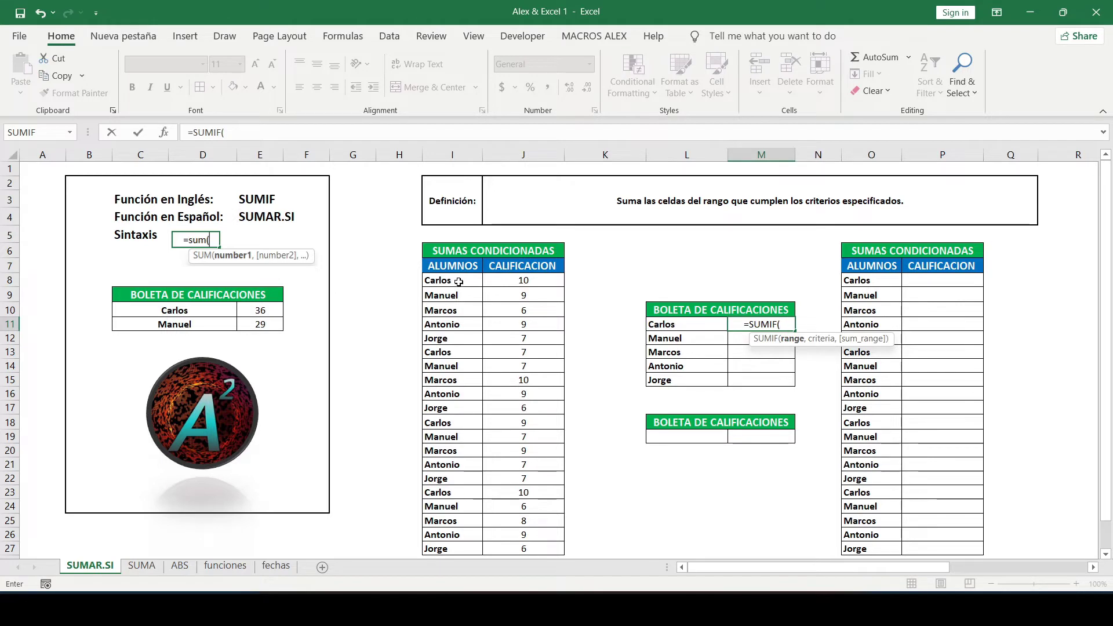
left_click_drag(463, 281, 449, 548)
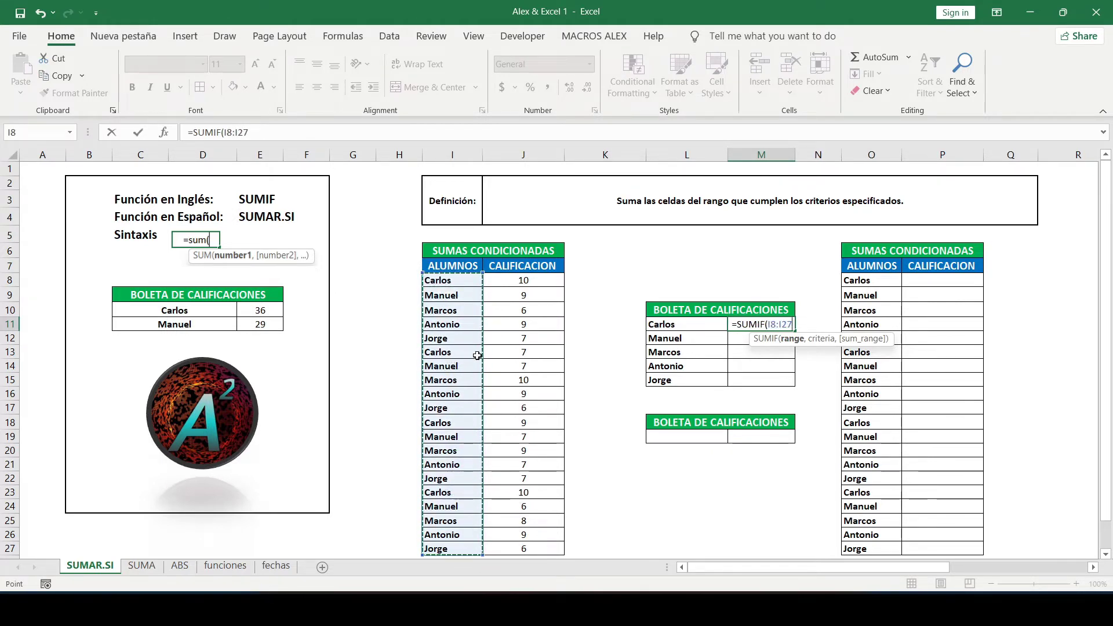
type(",")
left_click(665, 325)
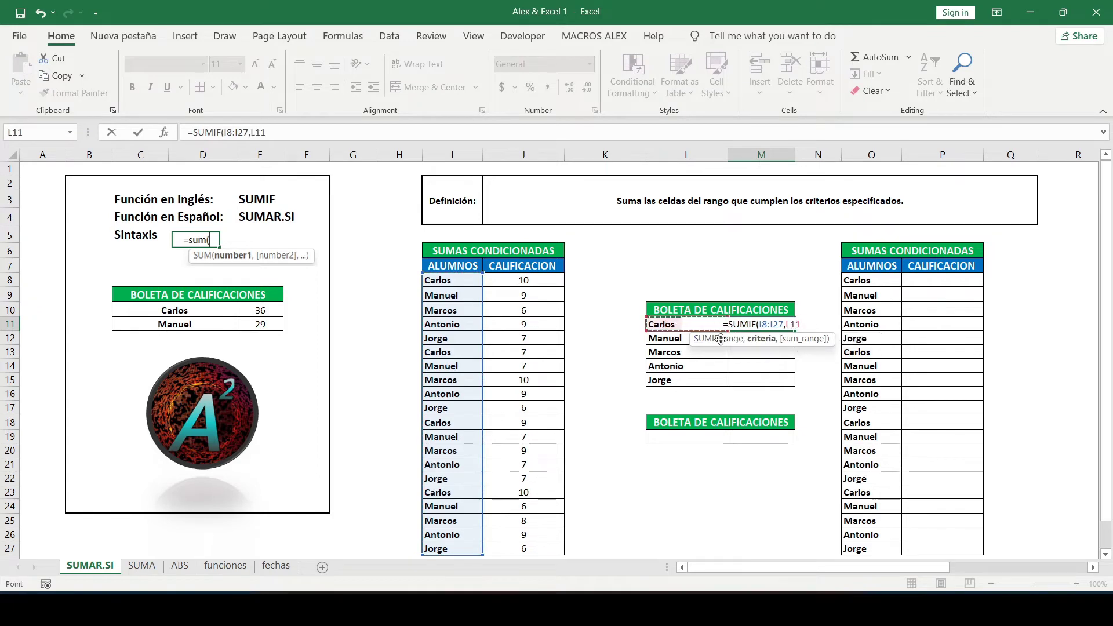
type(",")
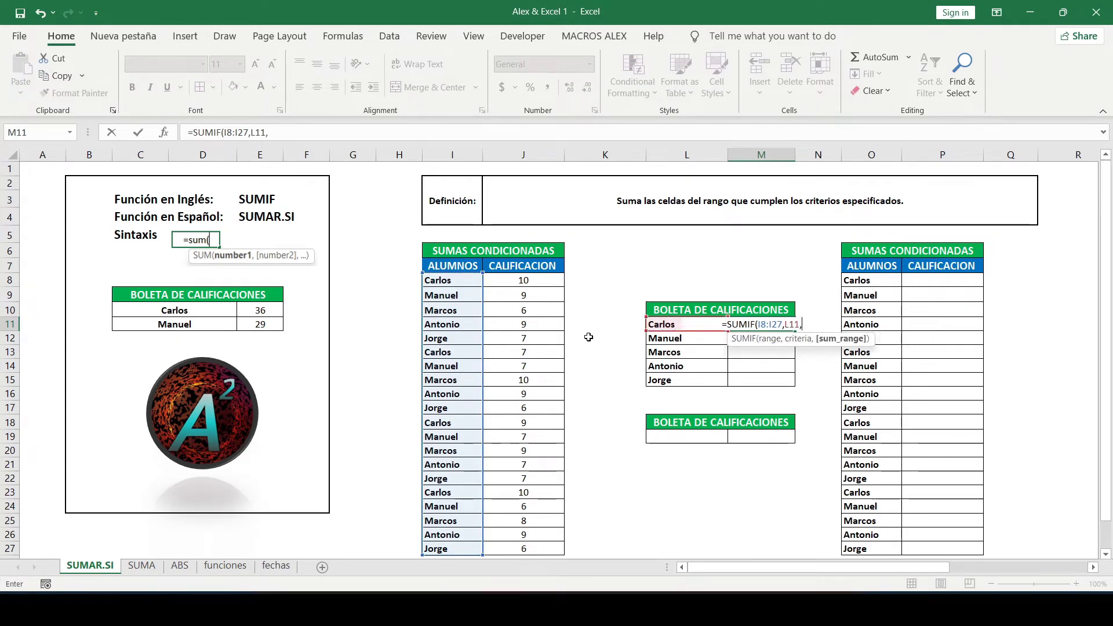
left_click_drag(549, 282, 531, 539)
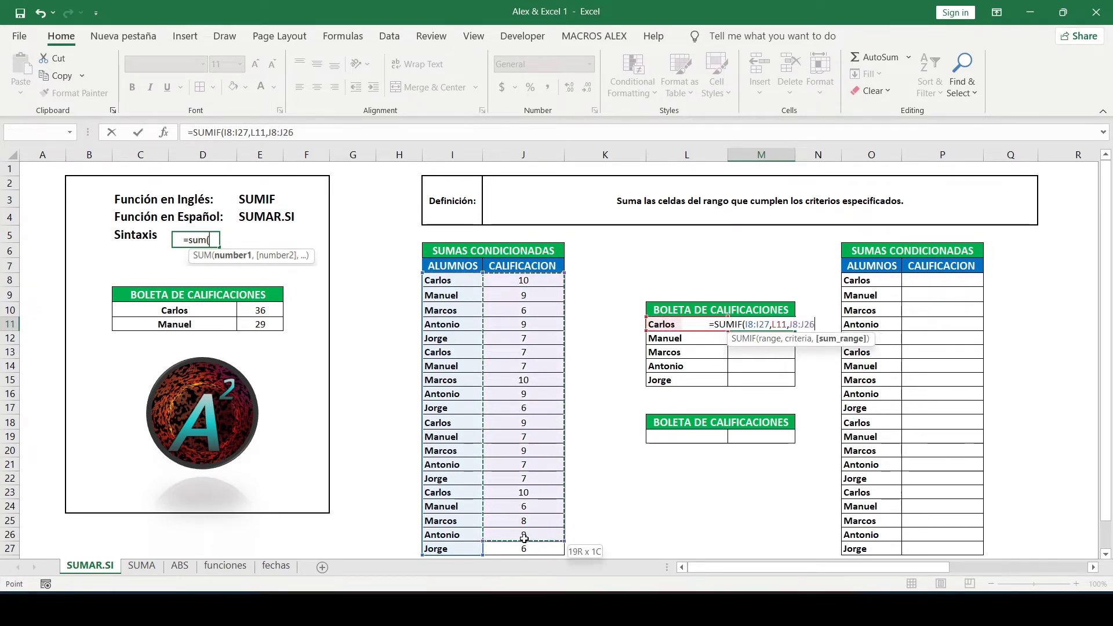
type(")")
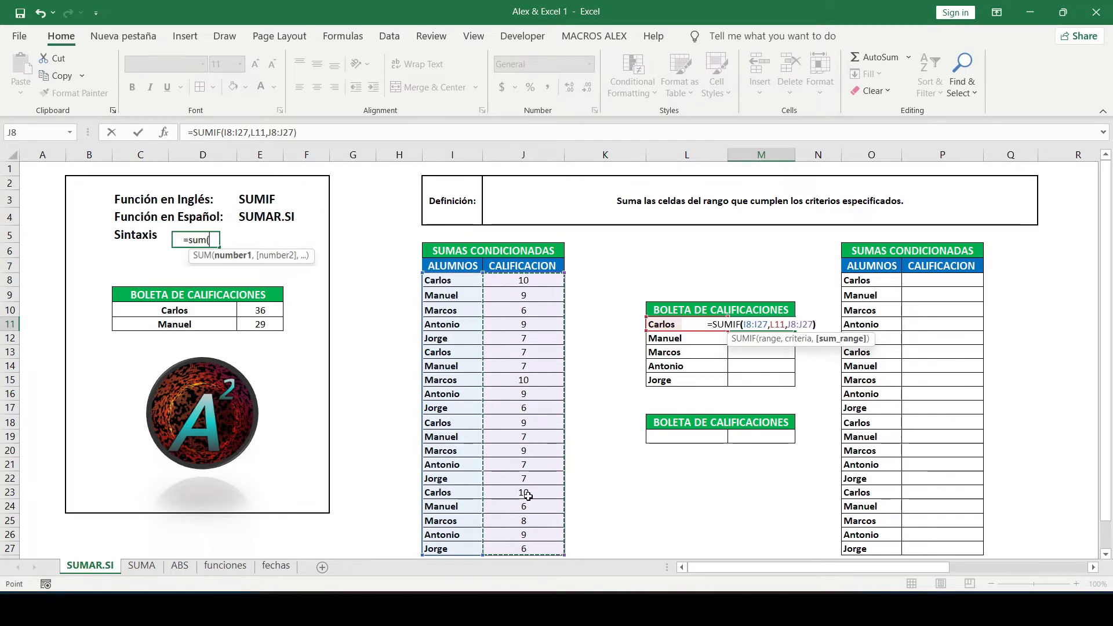
key("Return")
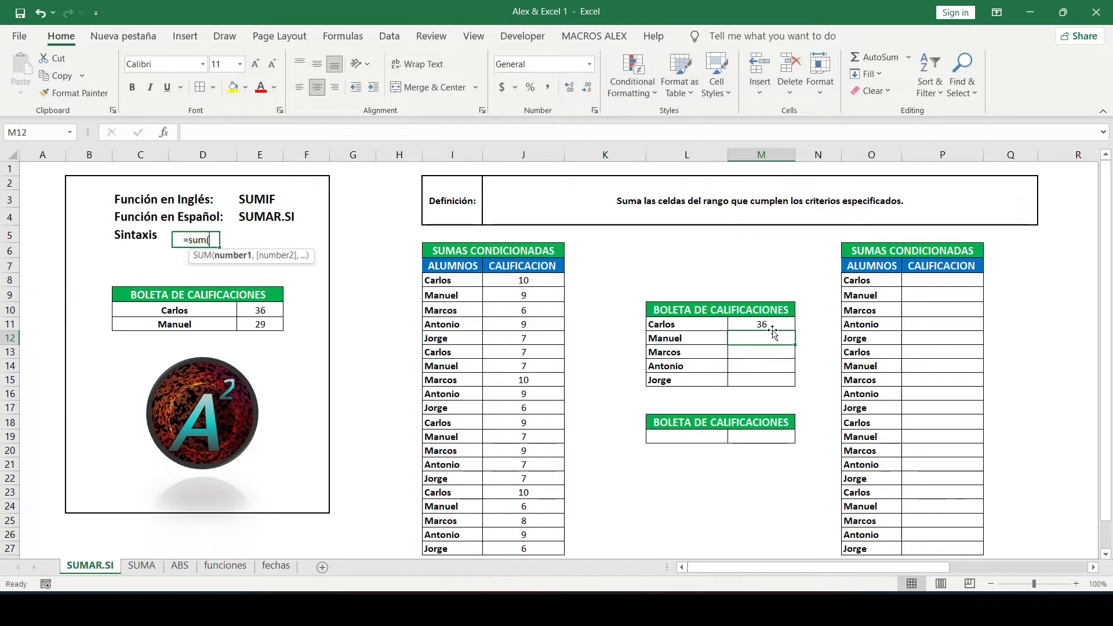
left_click(774, 324)
Build Manuel's total in M12 via Insert Function as =SUMIF(I8:I27,L12,J8:J27), giving 29.
left_click(771, 339)
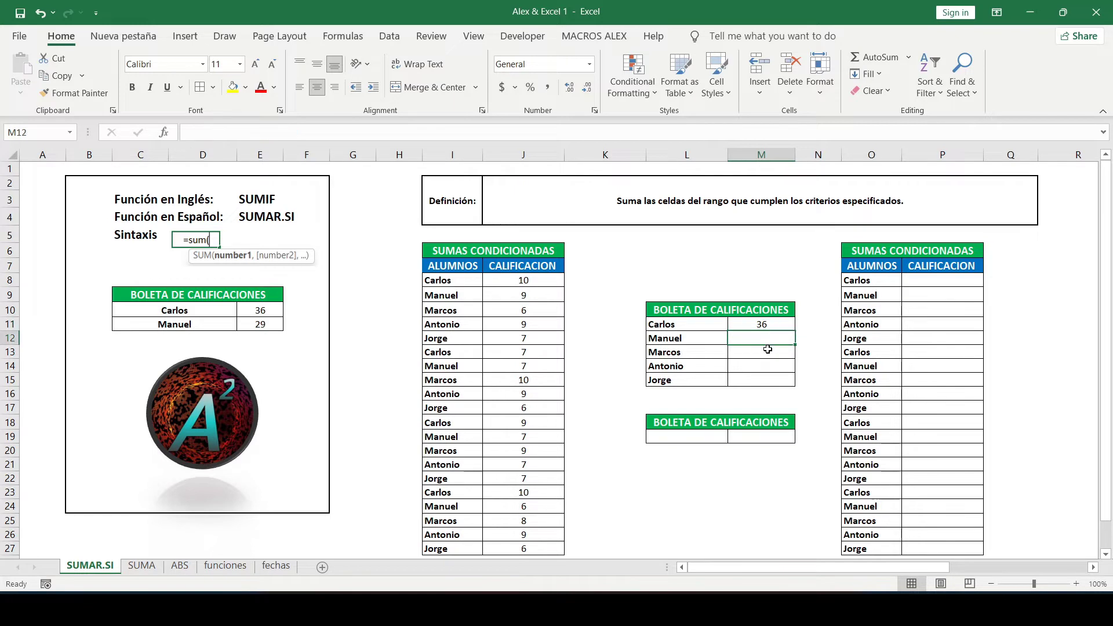
left_click(164, 133)
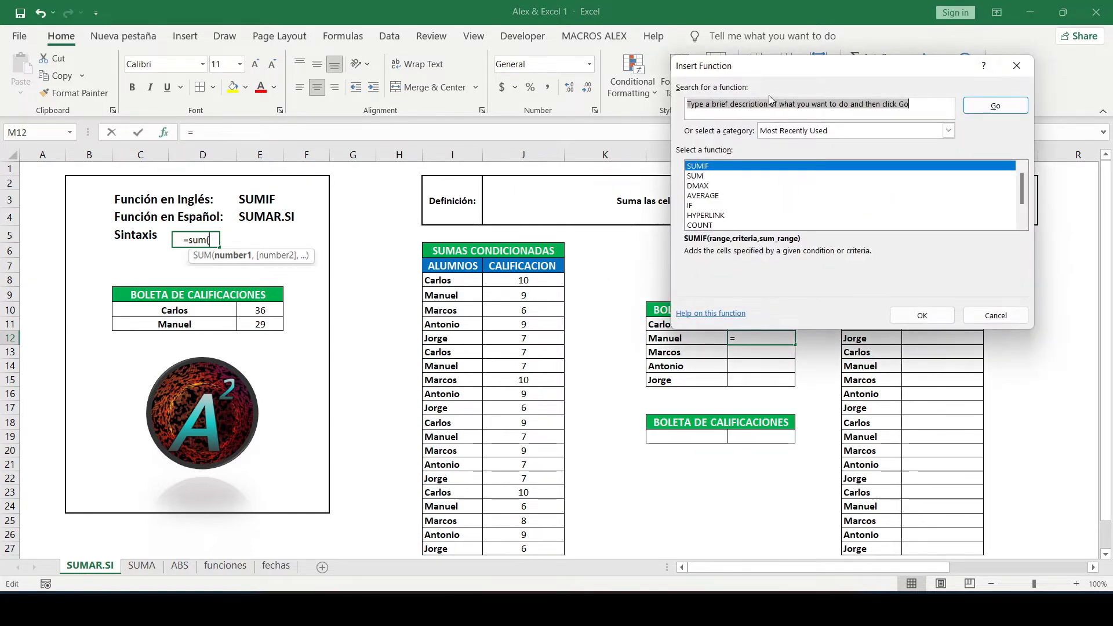
left_click(698, 168)
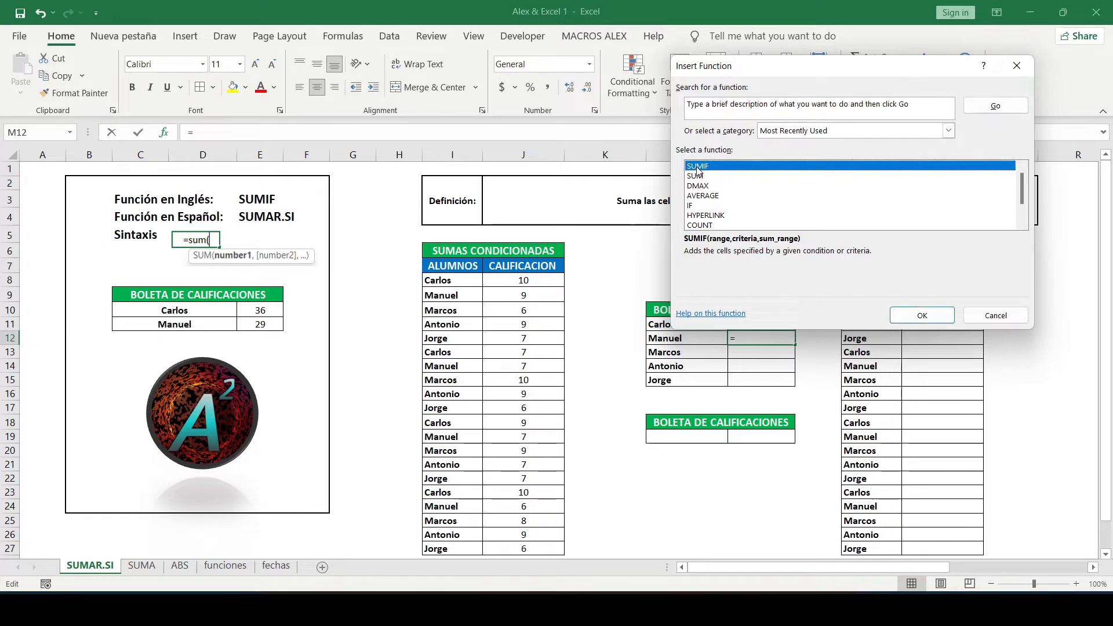
left_click(902, 312)
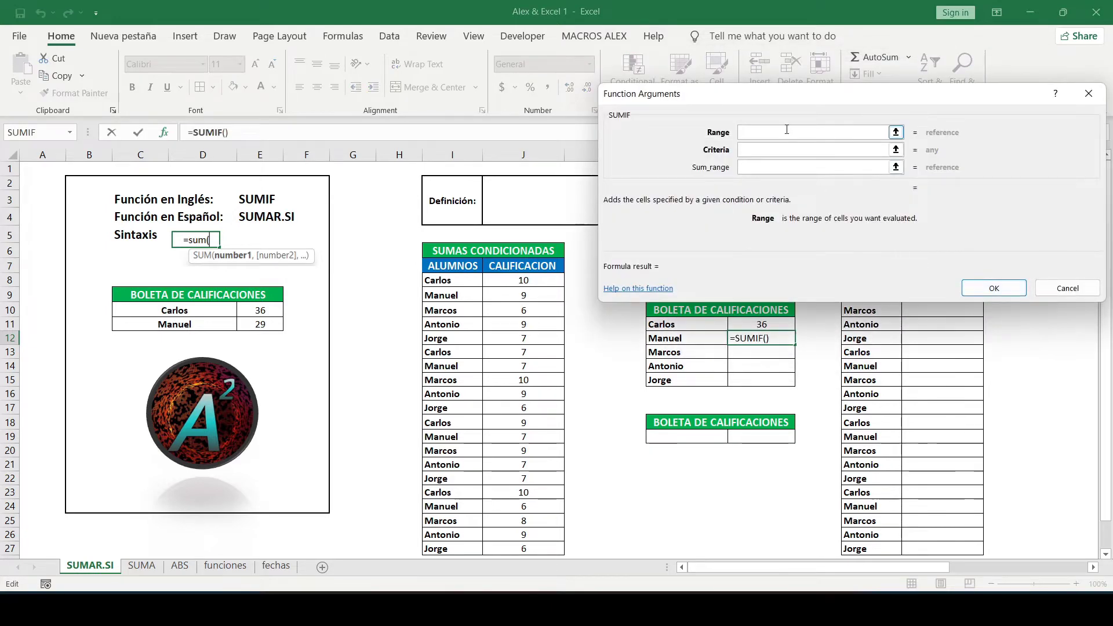
left_click_drag(467, 279, 470, 549)
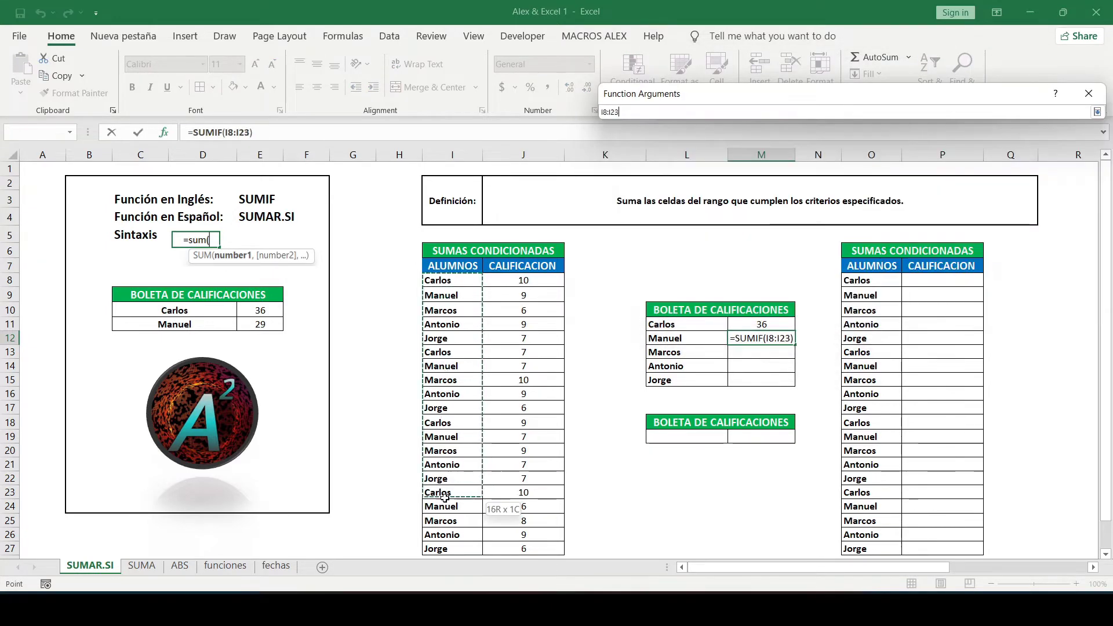
left_click(764, 150)
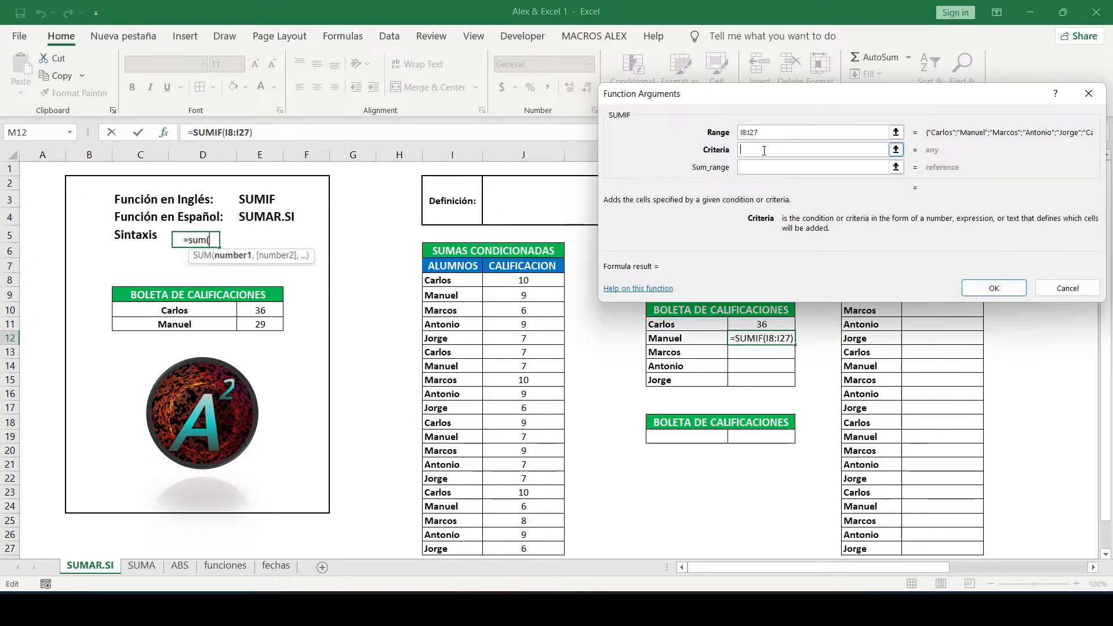
left_click(685, 343)
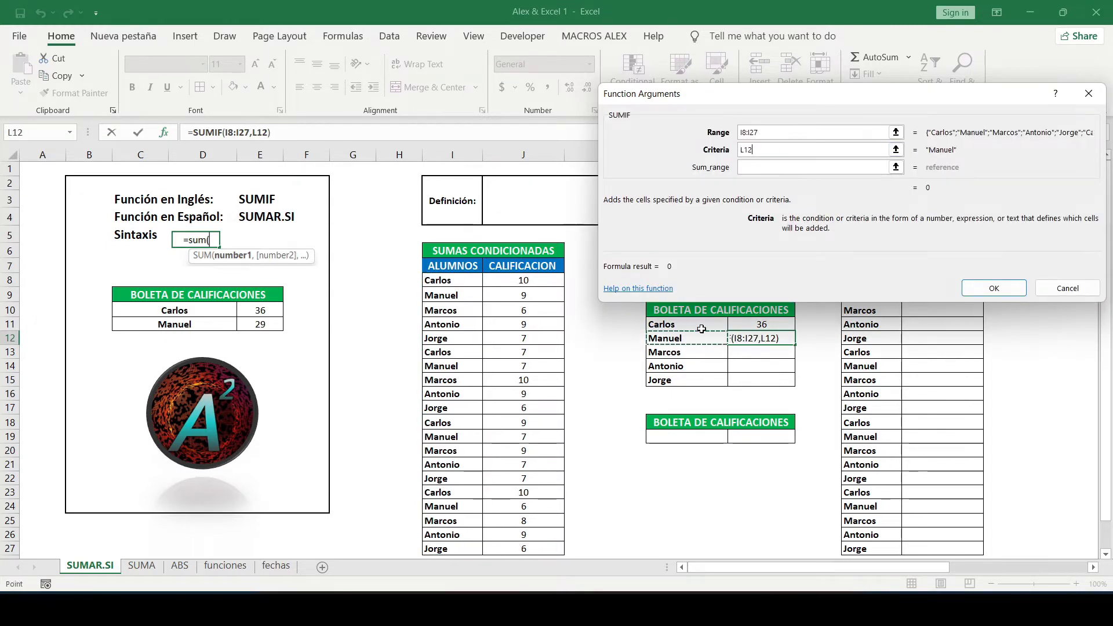
left_click(771, 167)
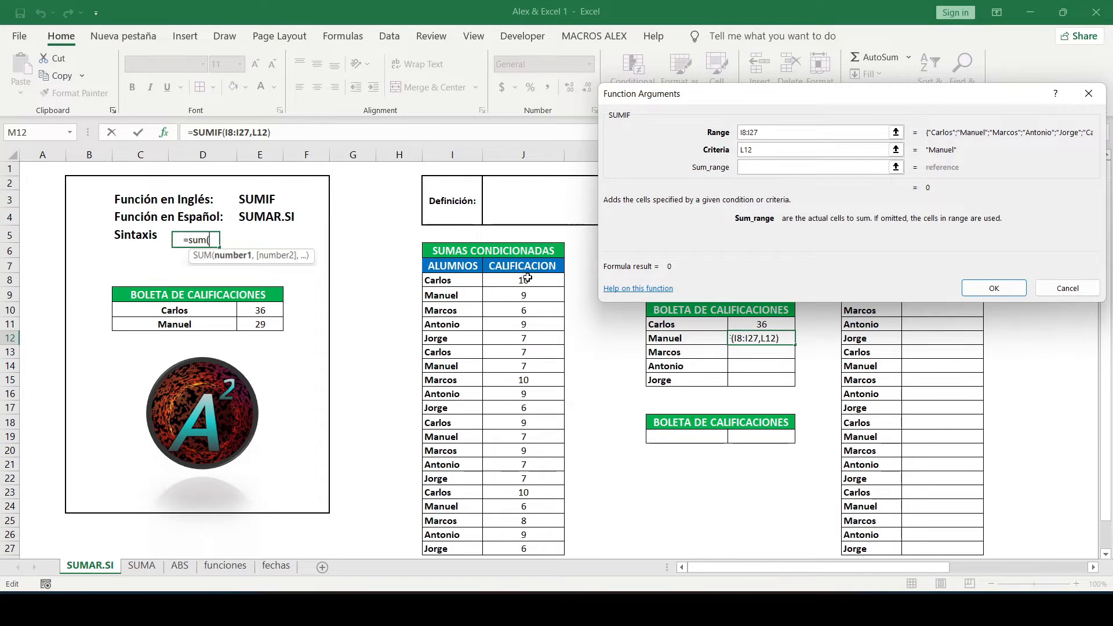
left_click_drag(528, 279, 525, 548)
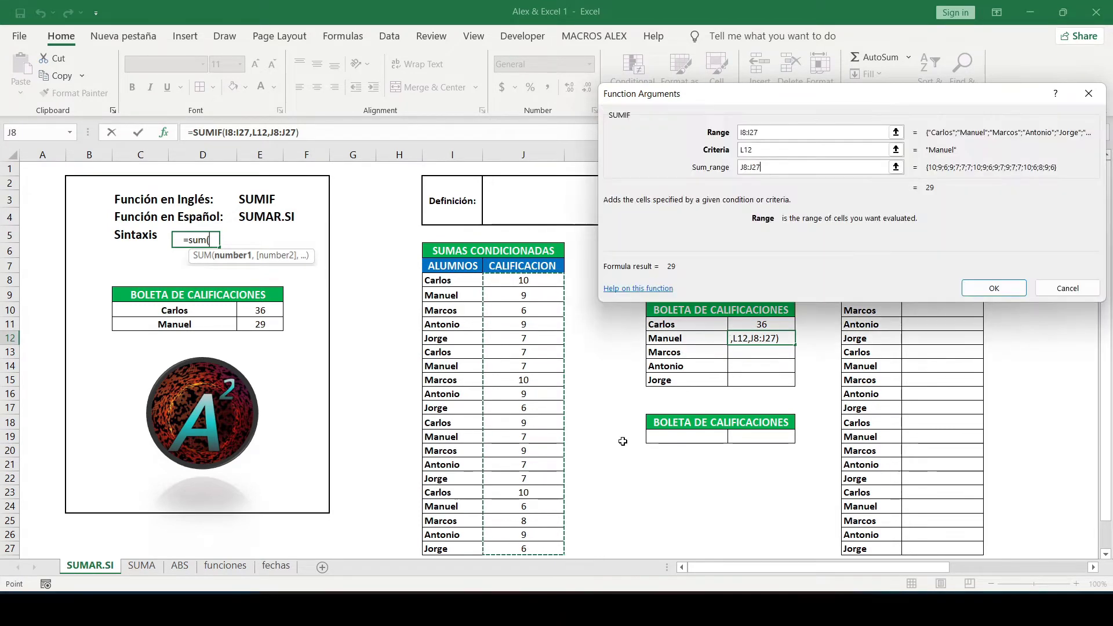
left_click(993, 288)
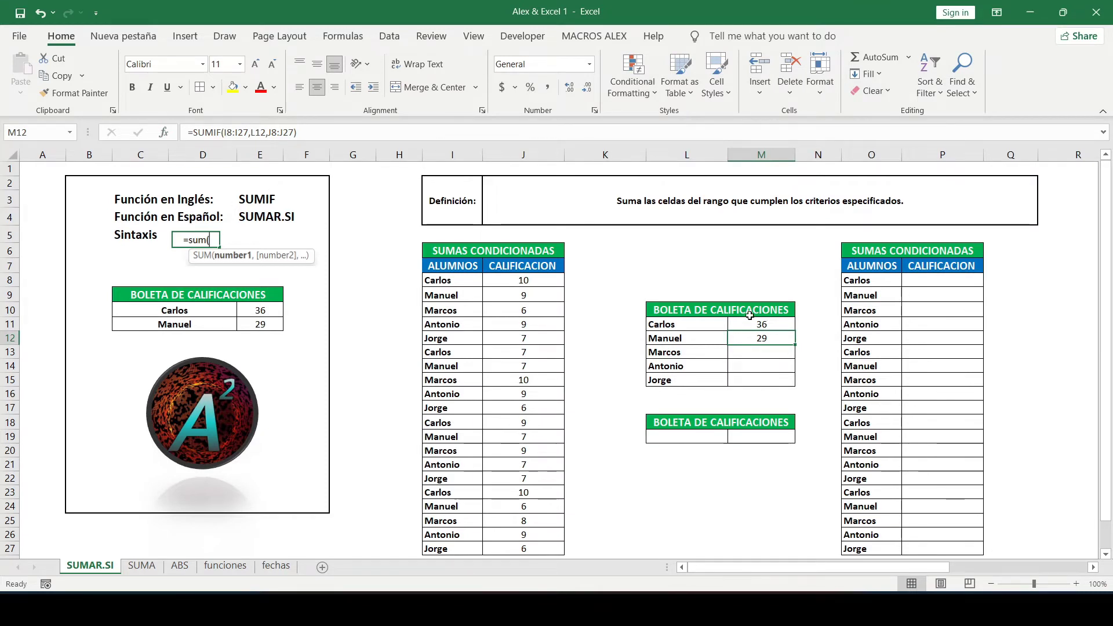
Check the SUMIF formulas in Carlos's and Manuel's total cells.
left_click(756, 325)
left_click_drag(761, 341, 764, 323)
left_click(792, 344)
Make Carlos's SUMIF ranges absolute ($I$8:$I$27, $J$8:$J$27) and fill it down to M15.
double_click(763, 324)
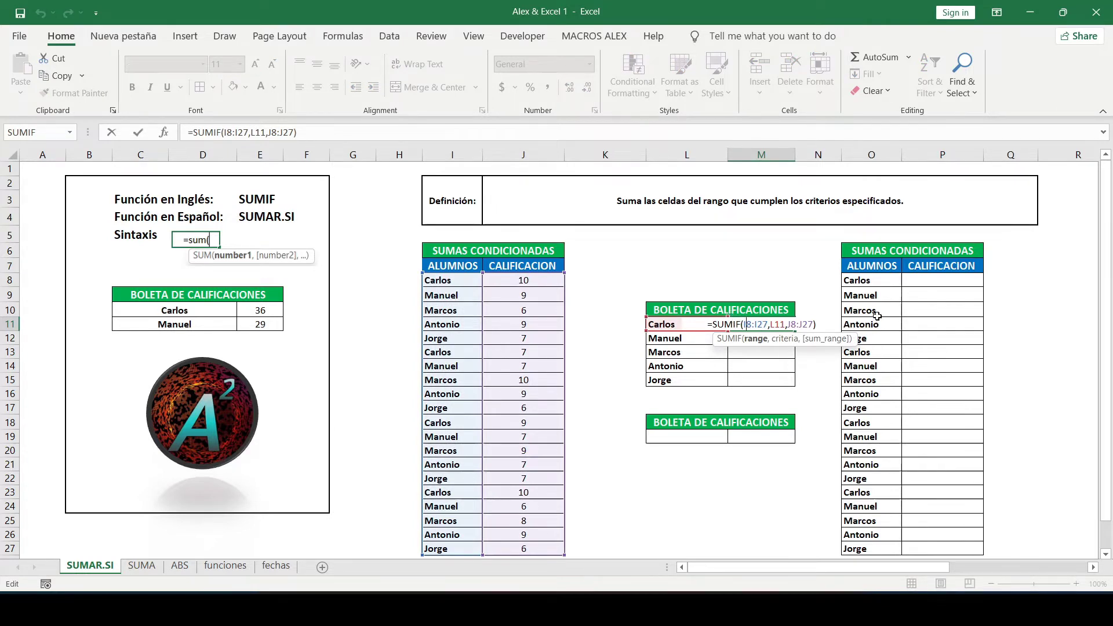
key("F4")
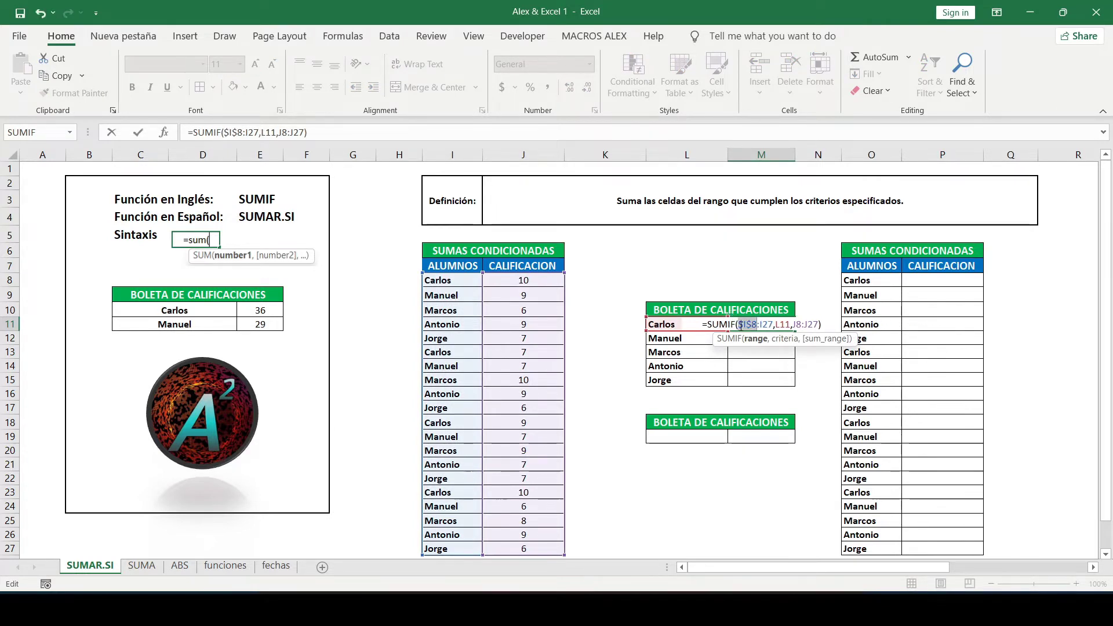
left_click(774, 325)
key("F4")
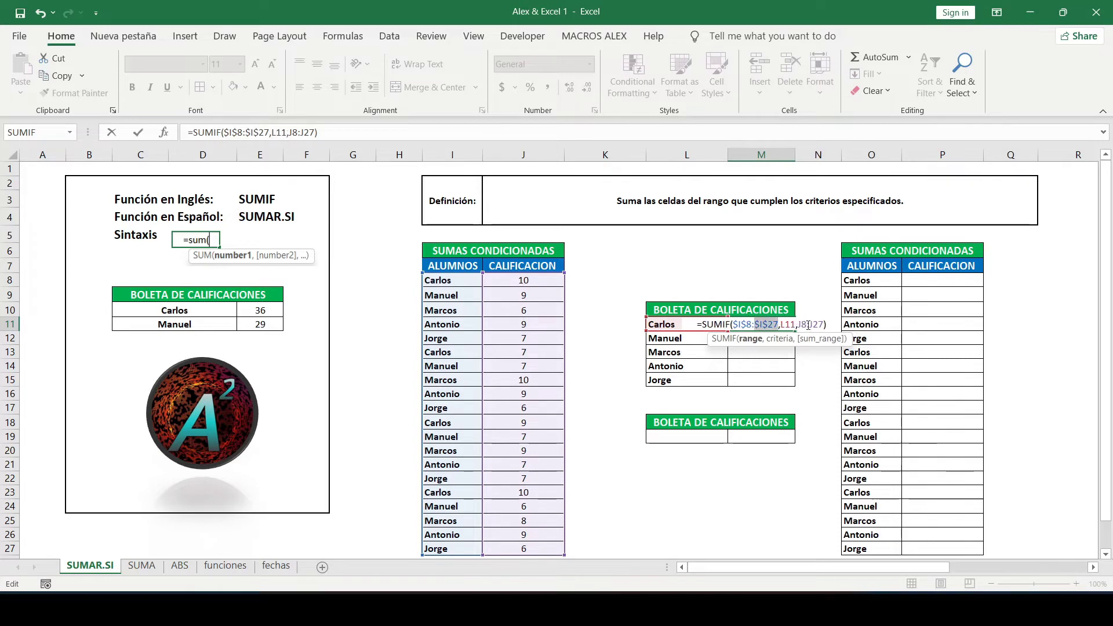
left_click(808, 324)
key("F4")
left_click(822, 325)
key("F4")
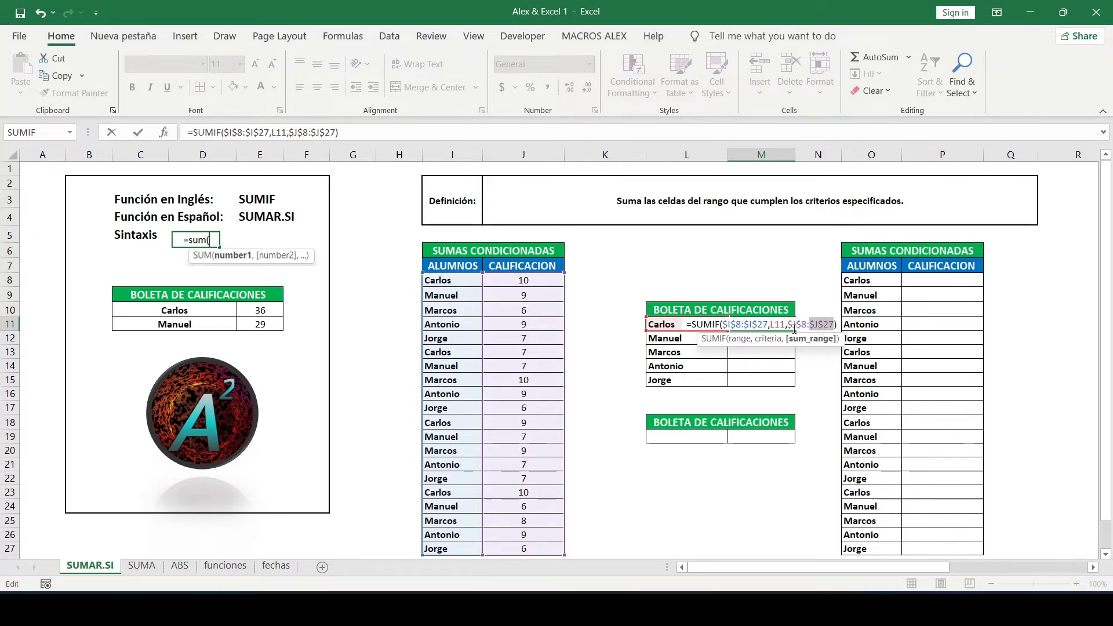
key("Return")
left_click(788, 325)
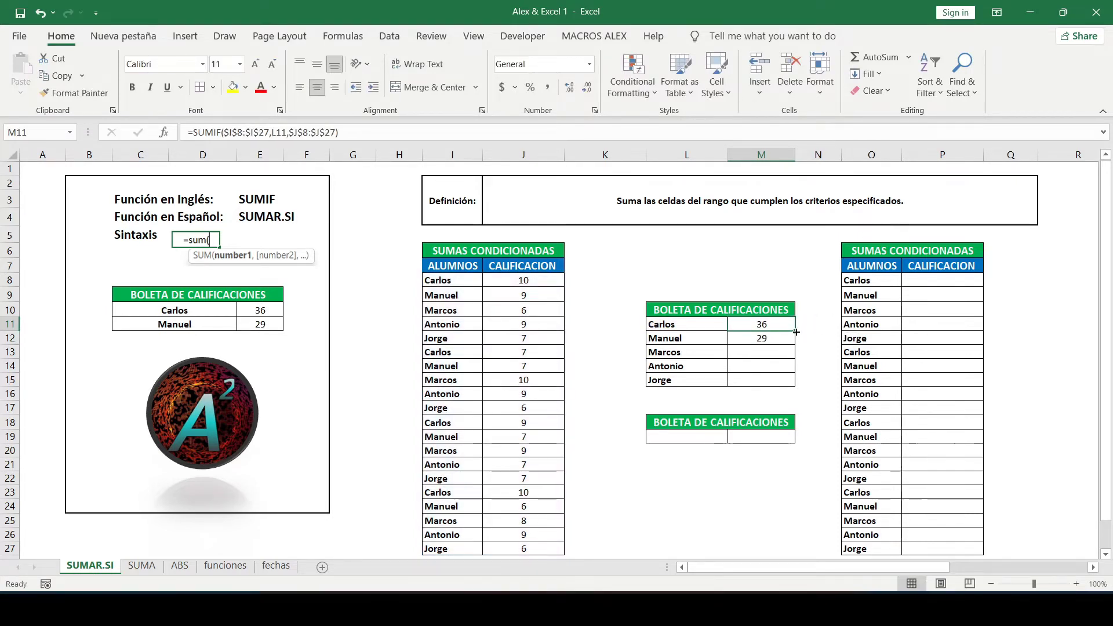
left_click_drag(797, 331, 797, 383)
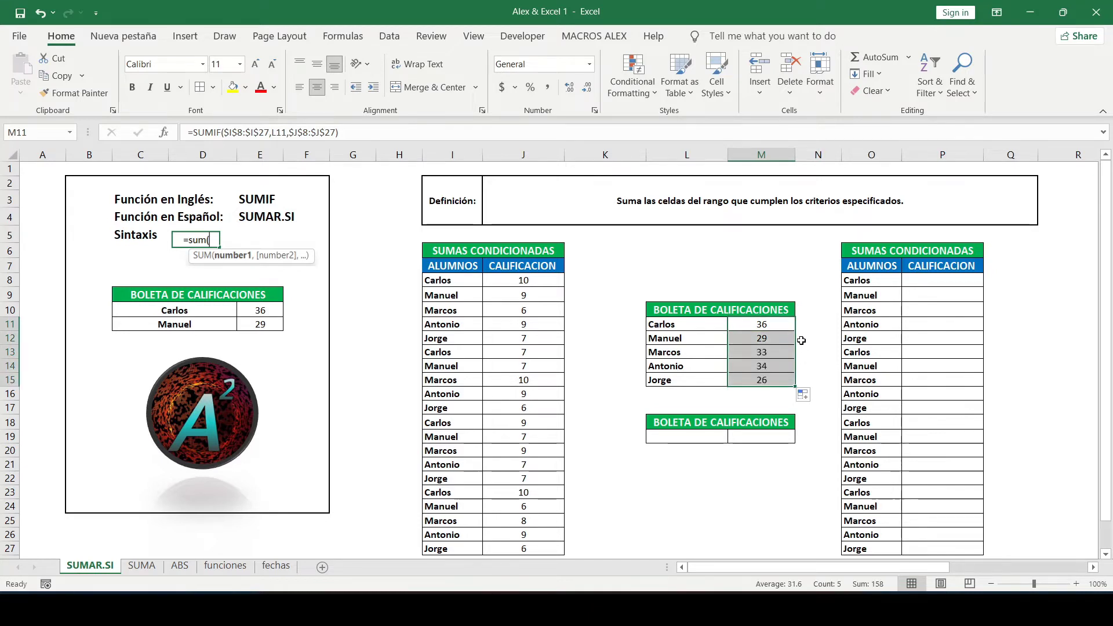
left_click(812, 313)
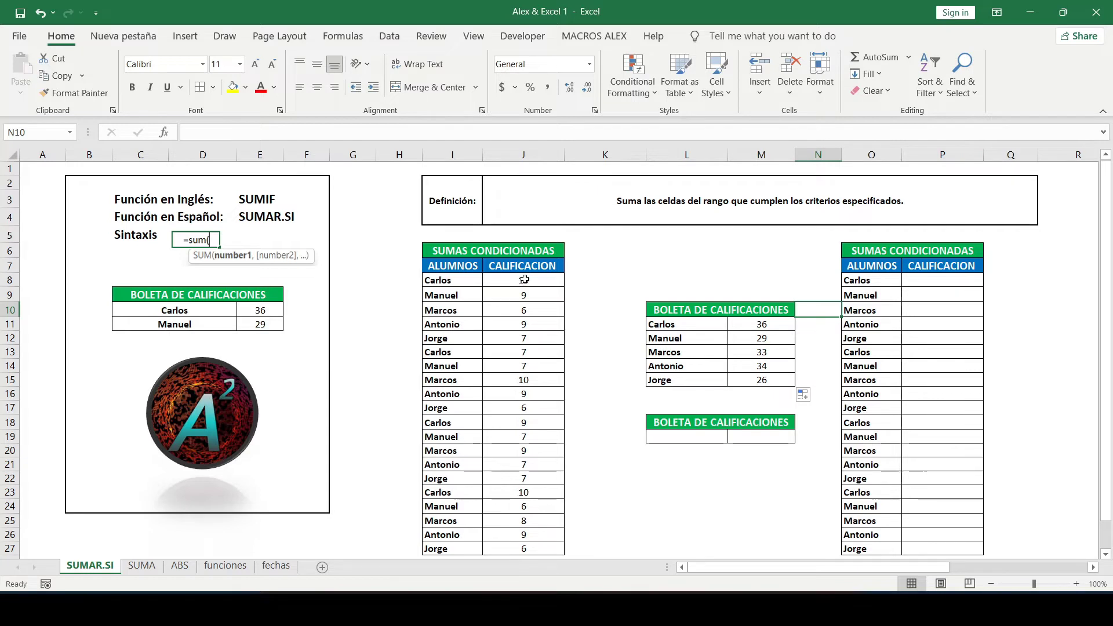
left_click(778, 320)
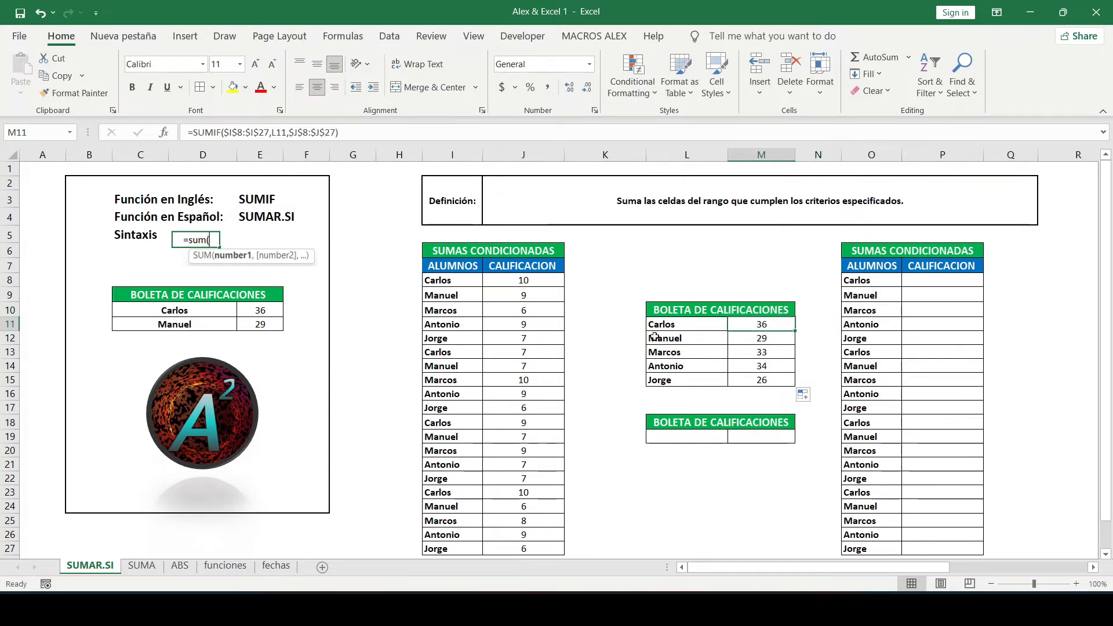
left_click(518, 282)
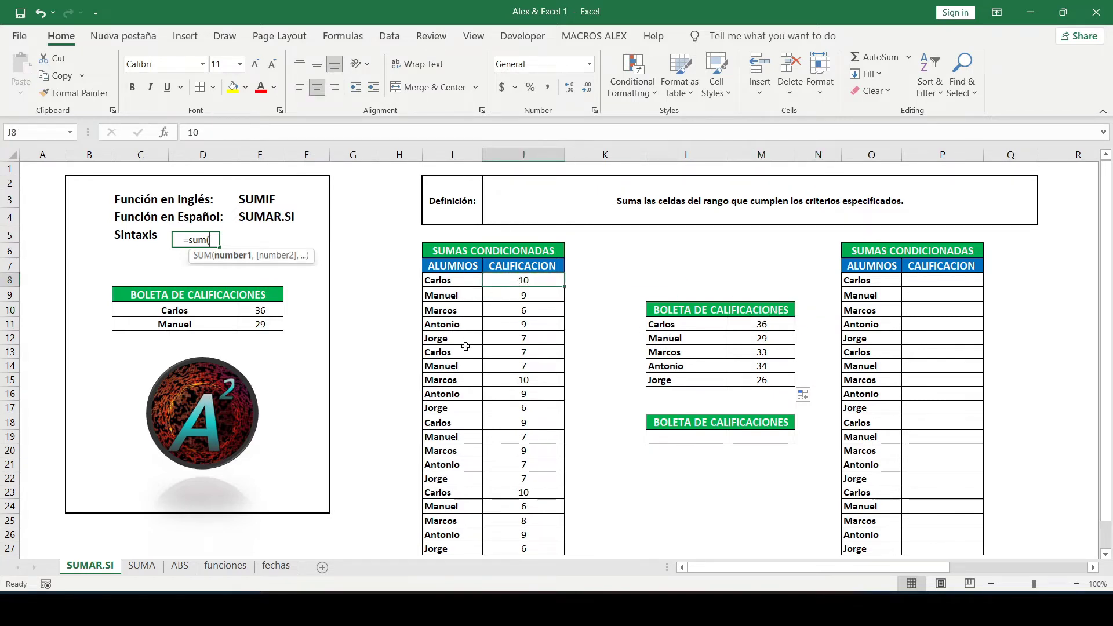
left_click(519, 353, "ctrl")
left_click(520, 423, "ctrl")
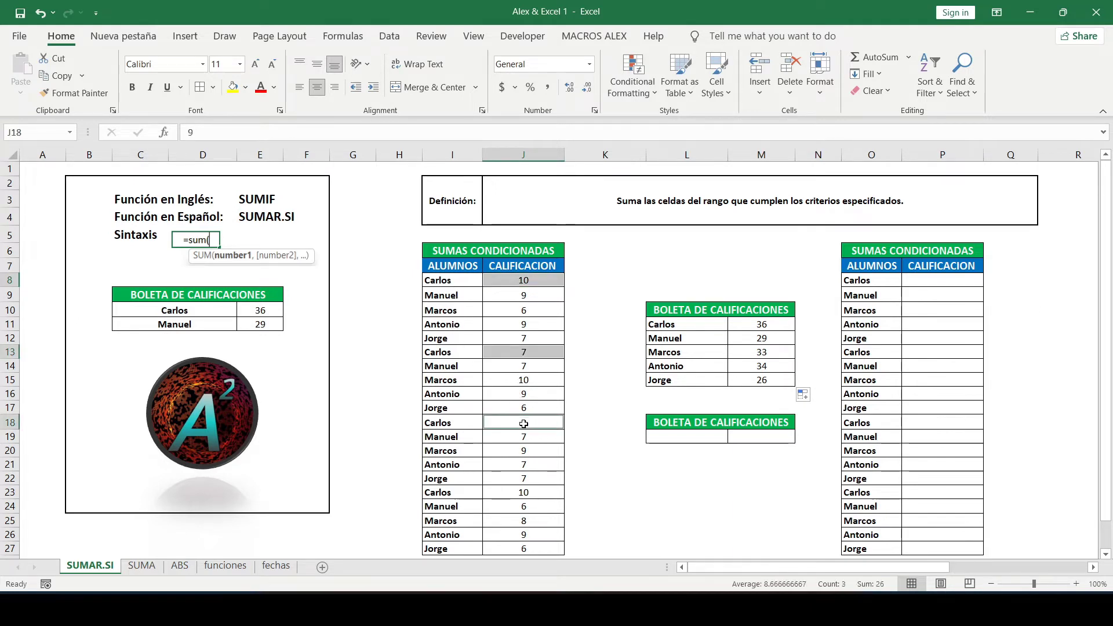
left_click(520, 491, "ctrl")
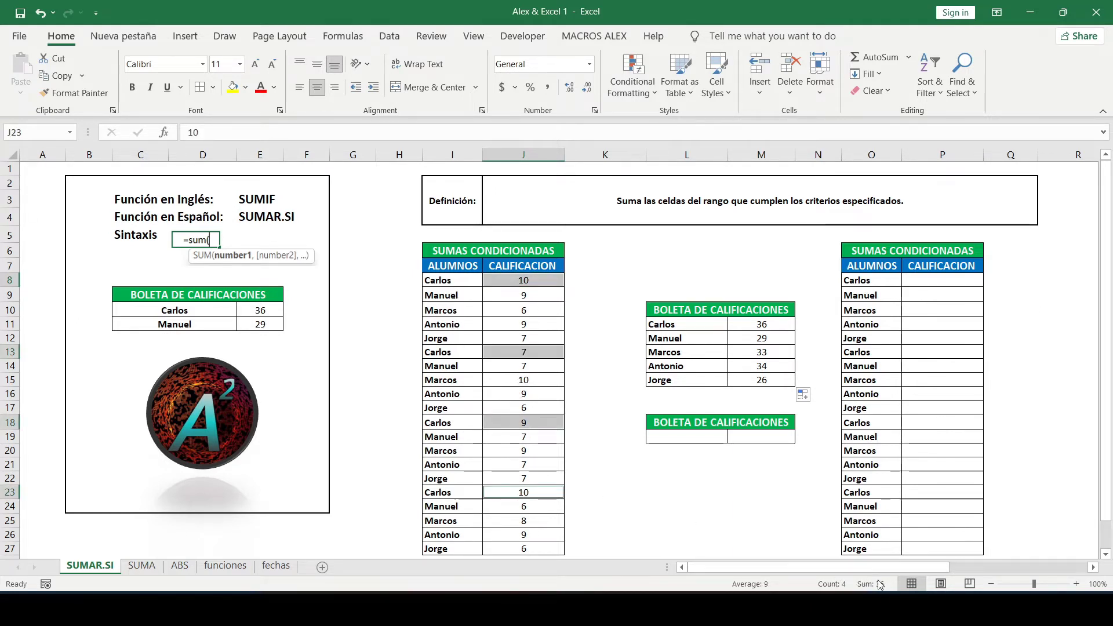
left_click(740, 477)
left_click(685, 436)
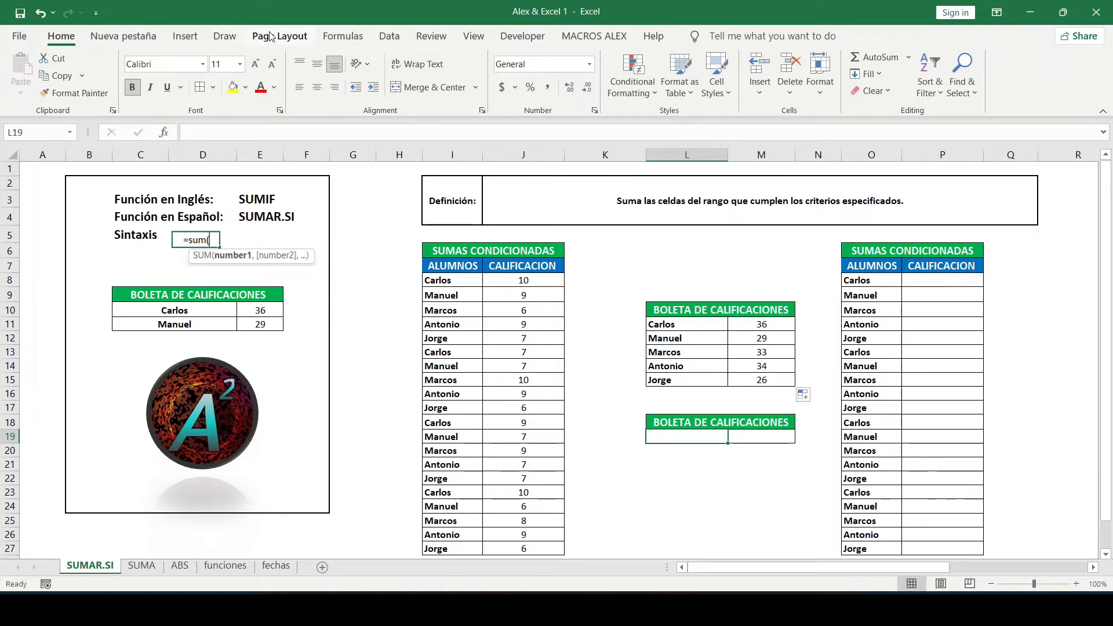
Add a data-validation list to L19 sourced from the student names in $L$11:$L$15.
left_click(392, 38)
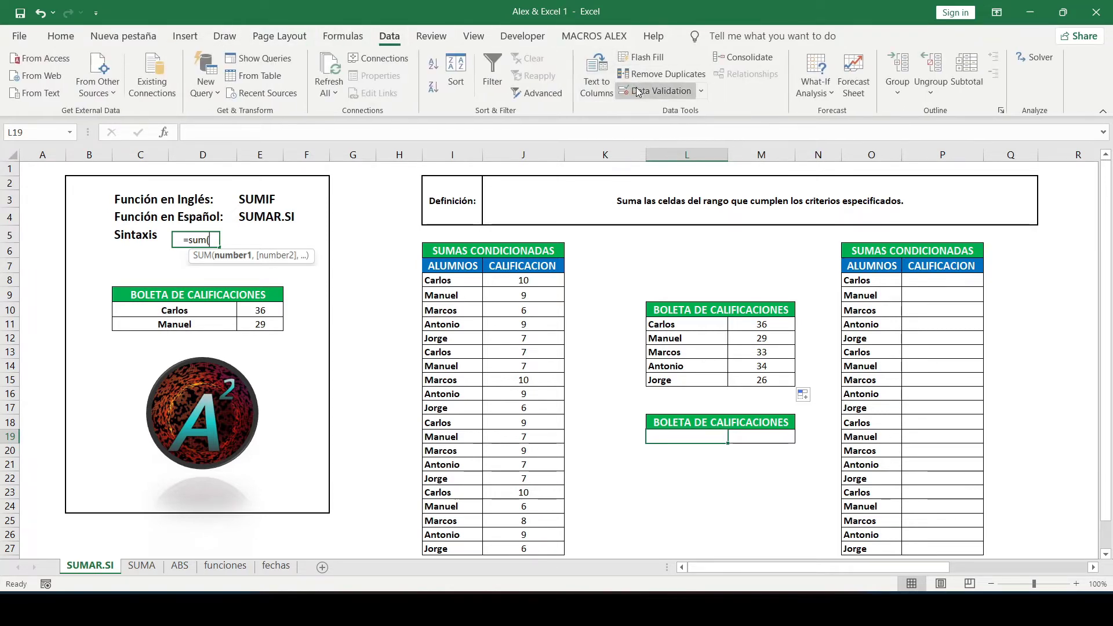
left_click(650, 91)
left_click(803, 159)
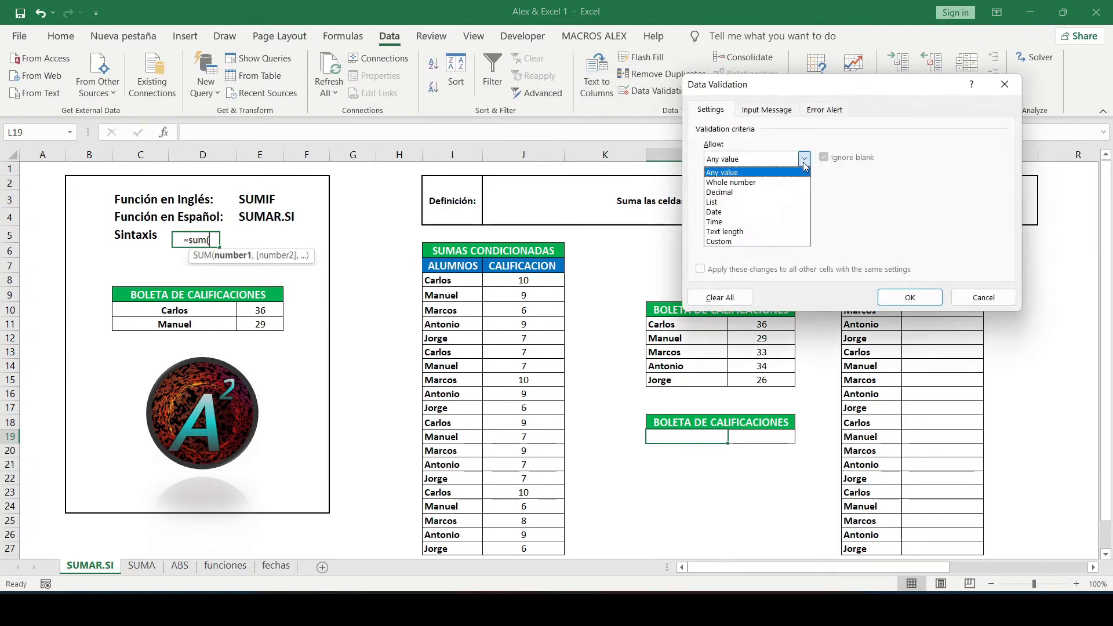
left_click(739, 197)
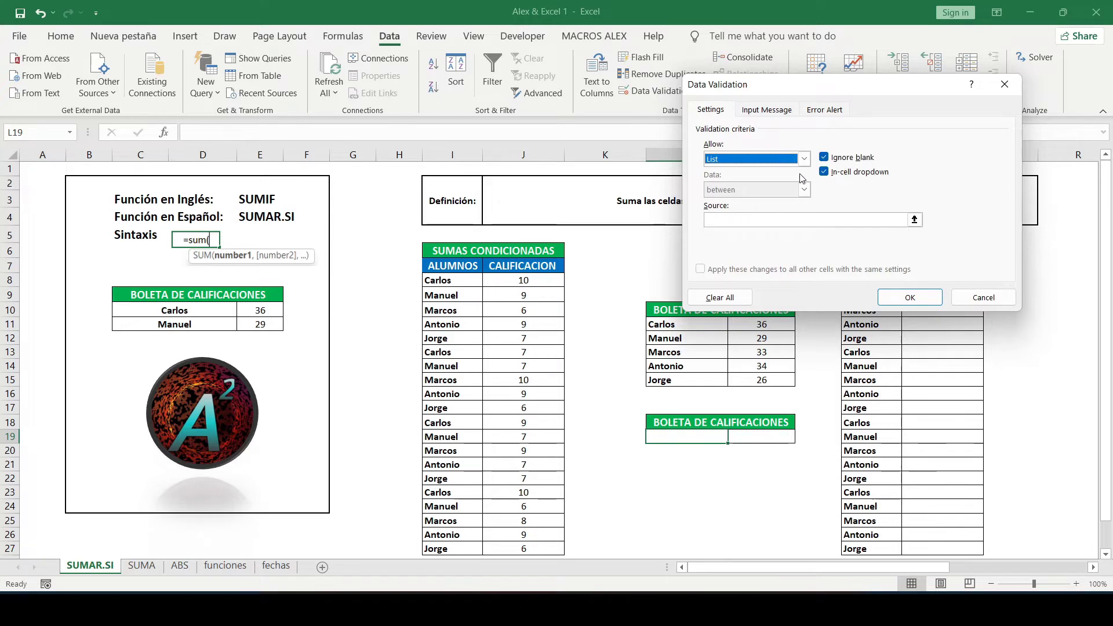
left_click(914, 220)
left_click_drag(690, 323, 690, 380)
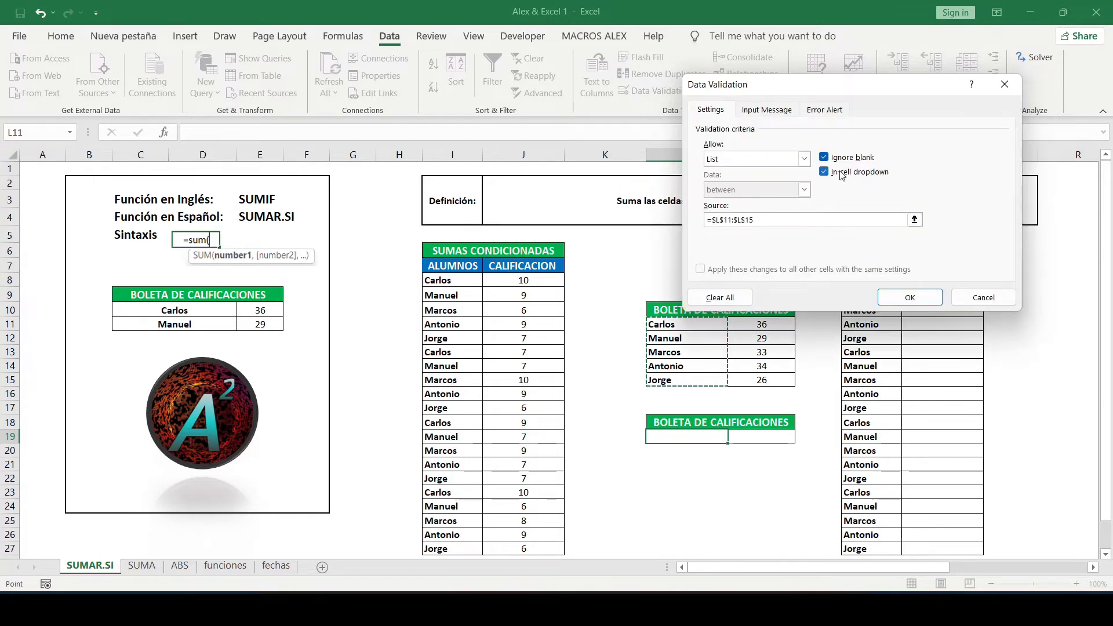
left_click(910, 298)
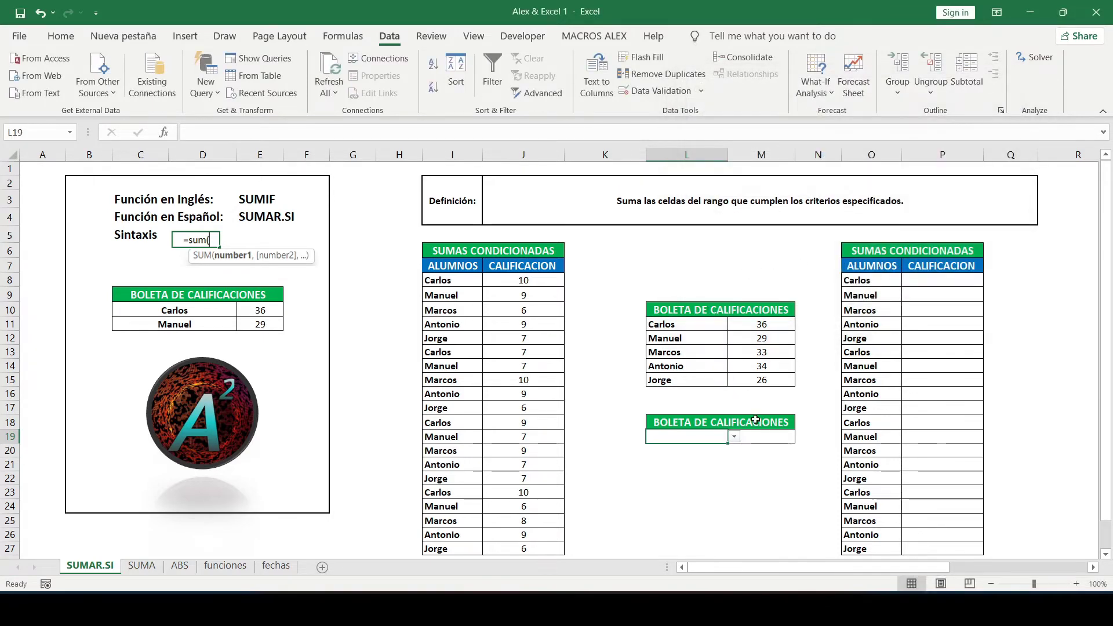
Pick Manuel from the L19 drop-down.
left_click(734, 437)
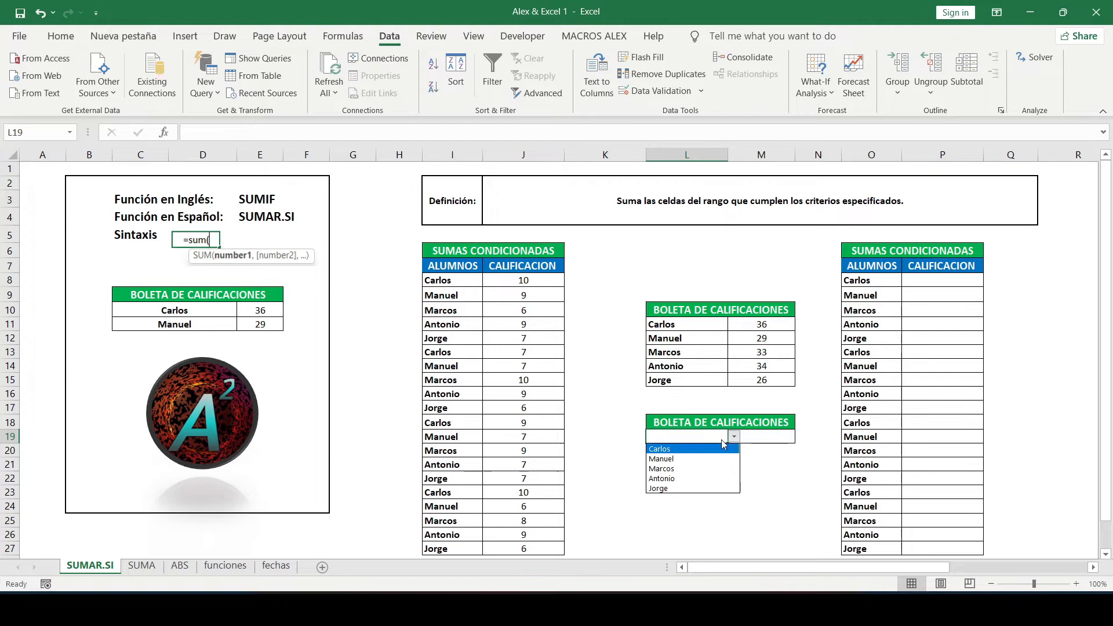
left_click(695, 459)
left_click(775, 434)
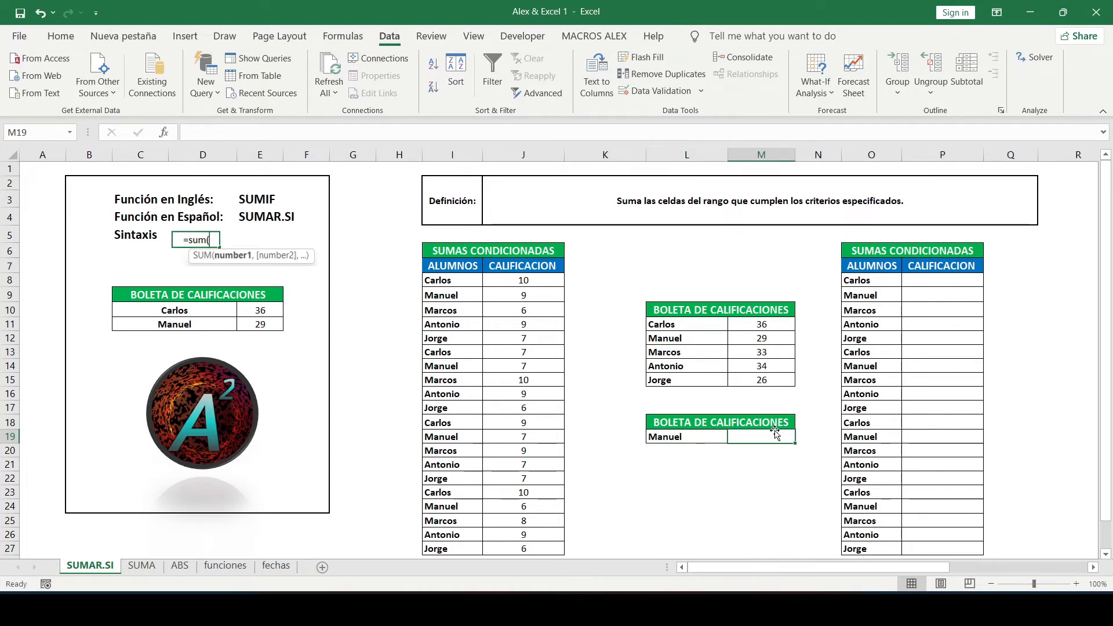
Enter =SUMIF(I8:I27,L19,J8:J27) in M19 to total the chosen student, showing 29 for Manuel.
type("=sumif")
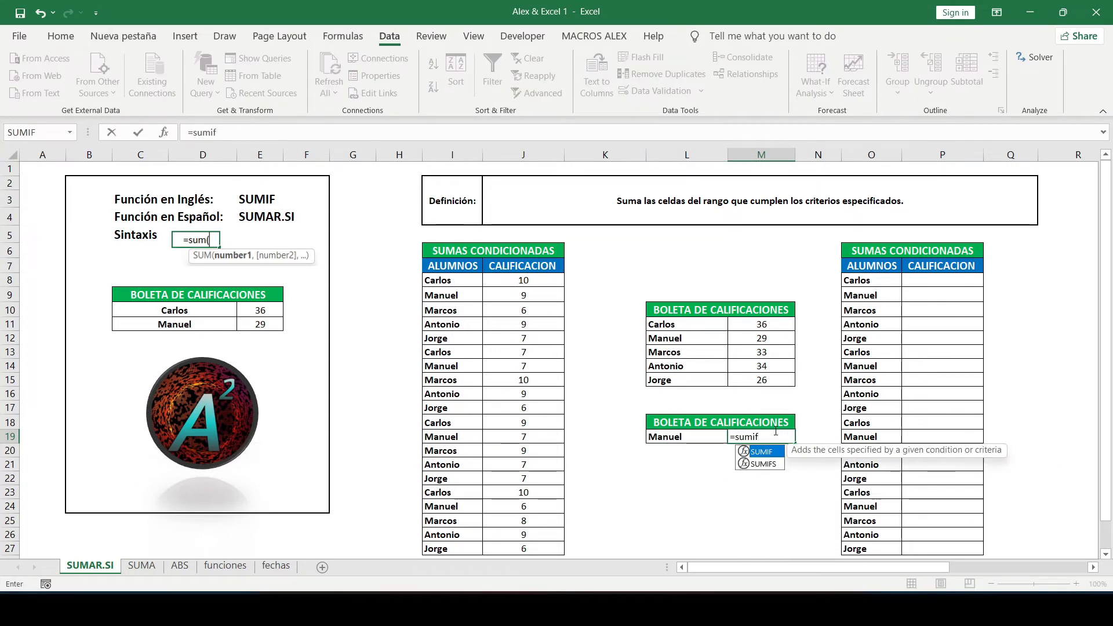
type("(")
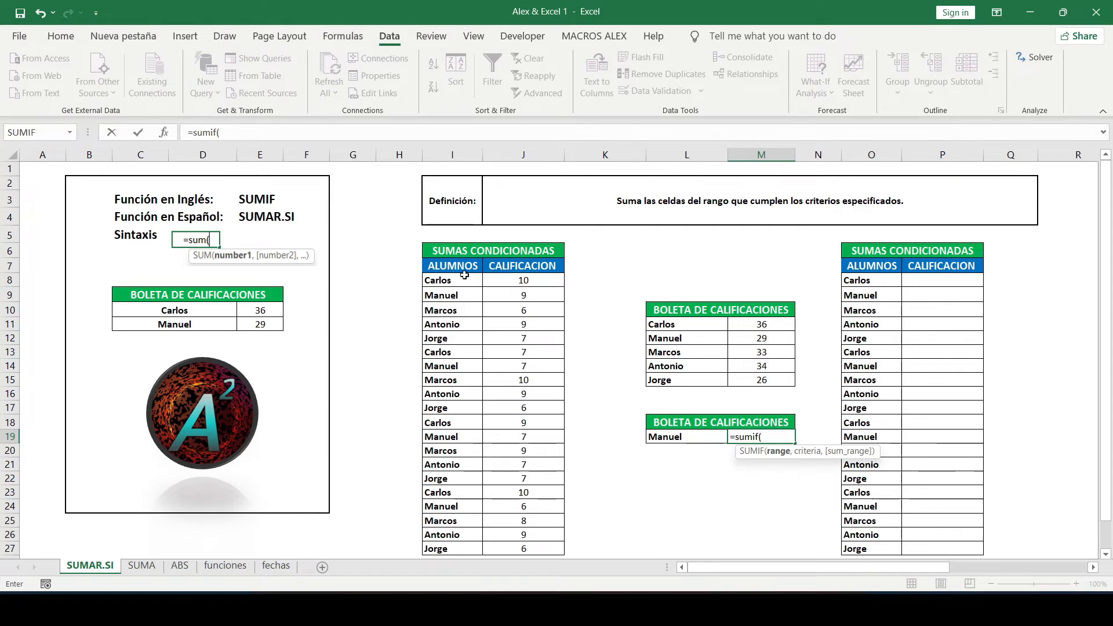
left_click_drag(448, 282, 438, 506)
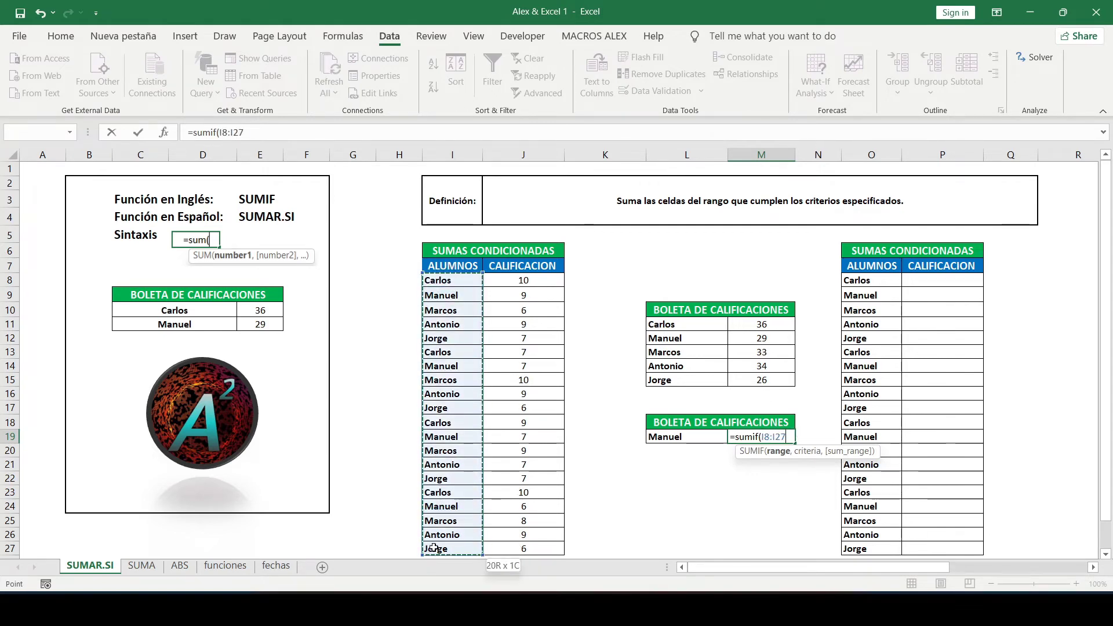
left_click_drag(433, 539, 436, 548)
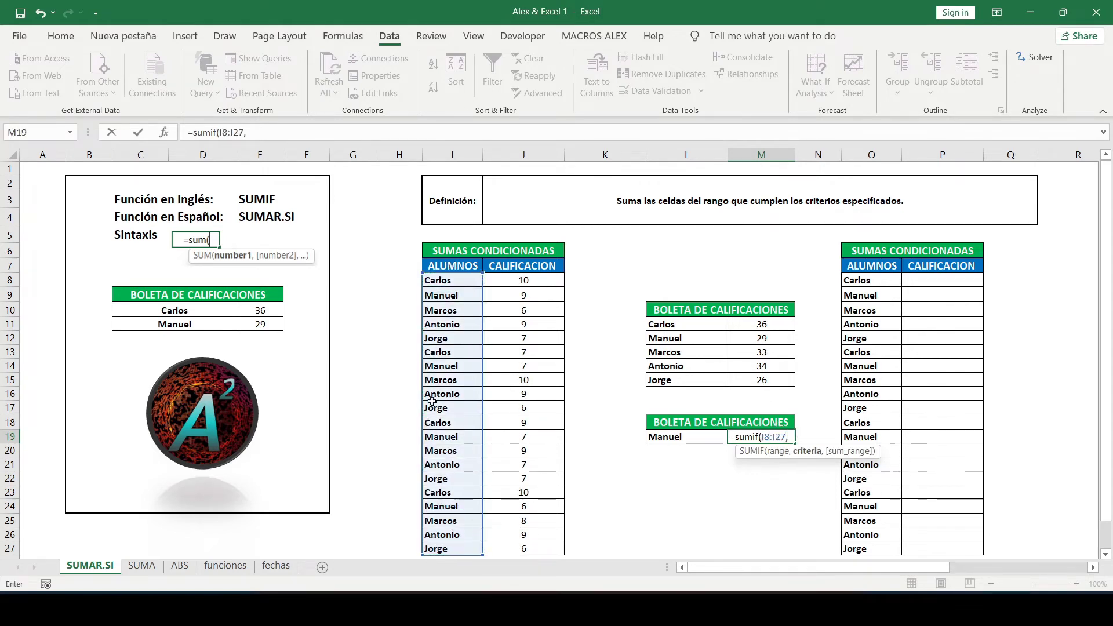
type(",")
left_click(680, 437)
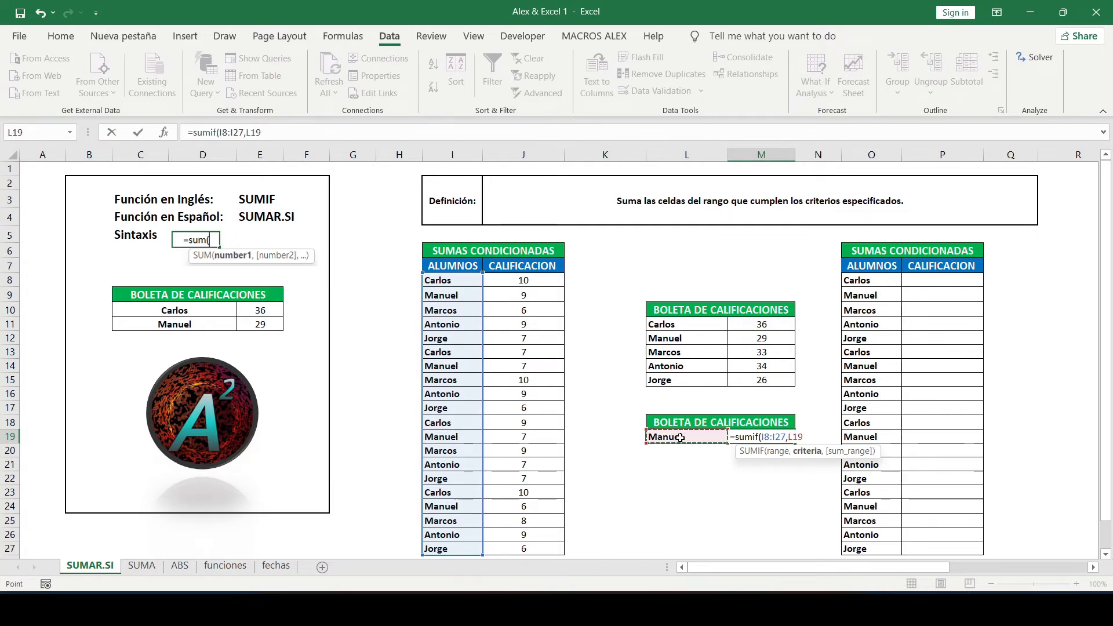
type(",")
left_click_drag(536, 281, 523, 541)
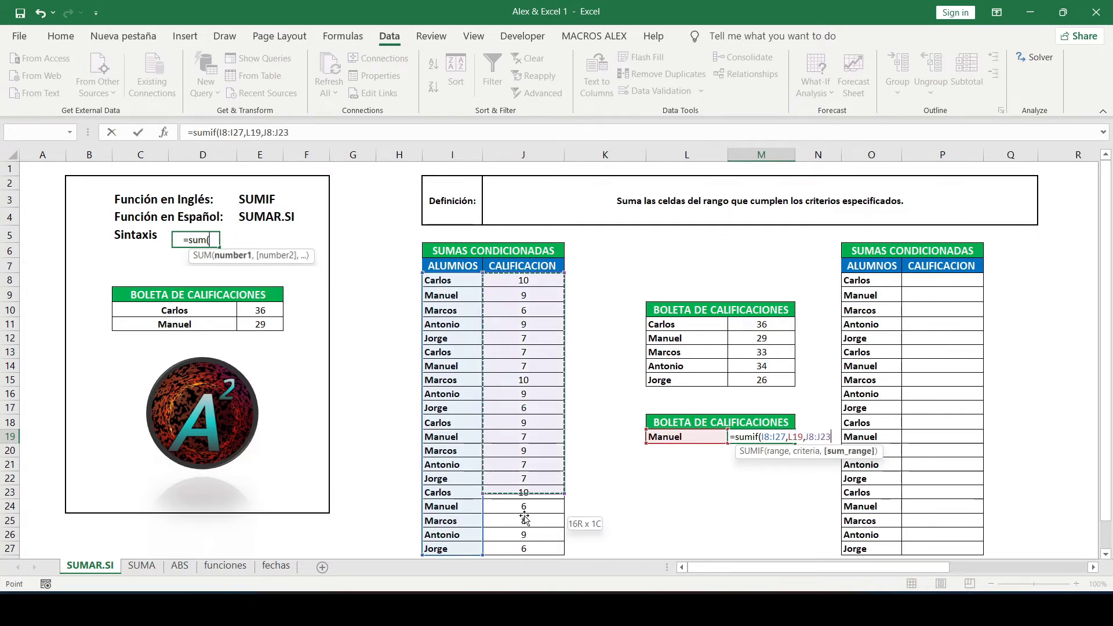
key("Return")
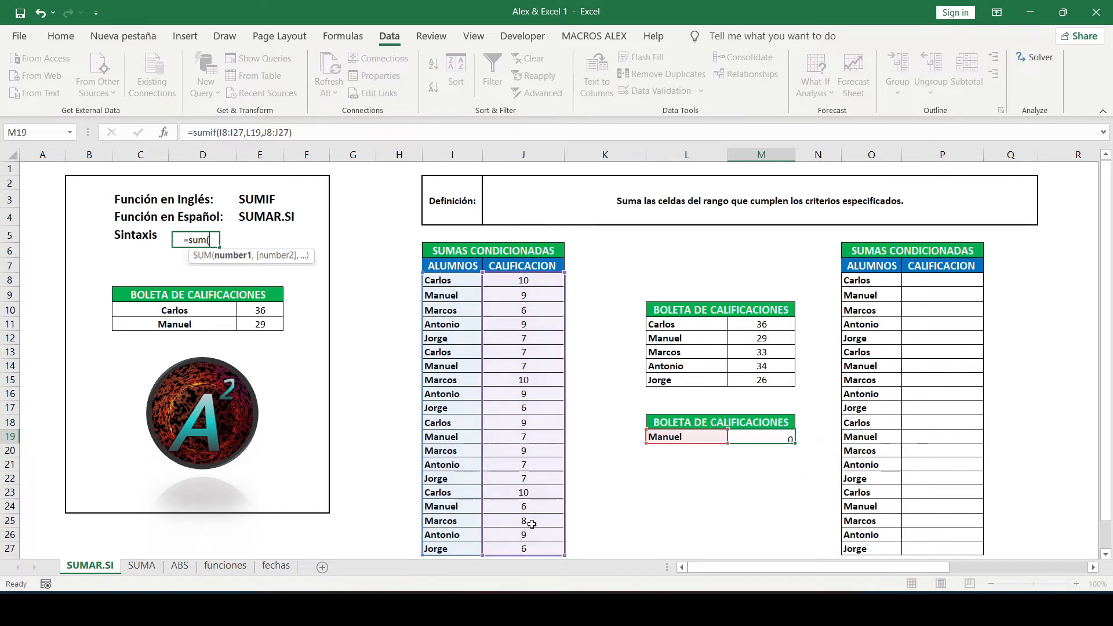
left_click_drag(719, 438, 744, 437)
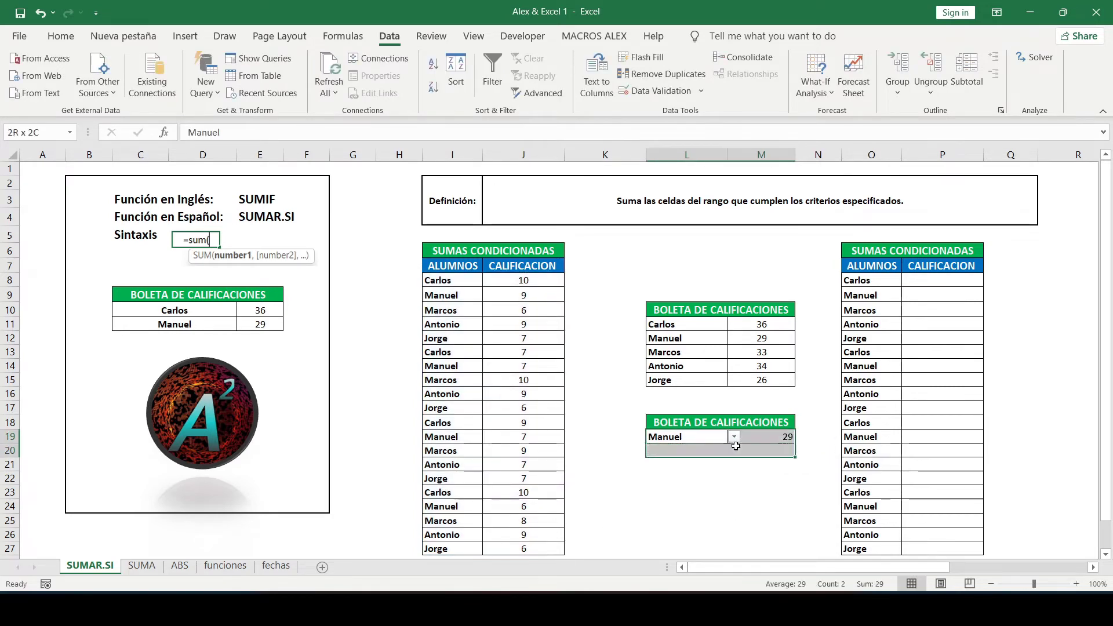
Centre the student name and total in L19:M19.
left_click(60, 36)
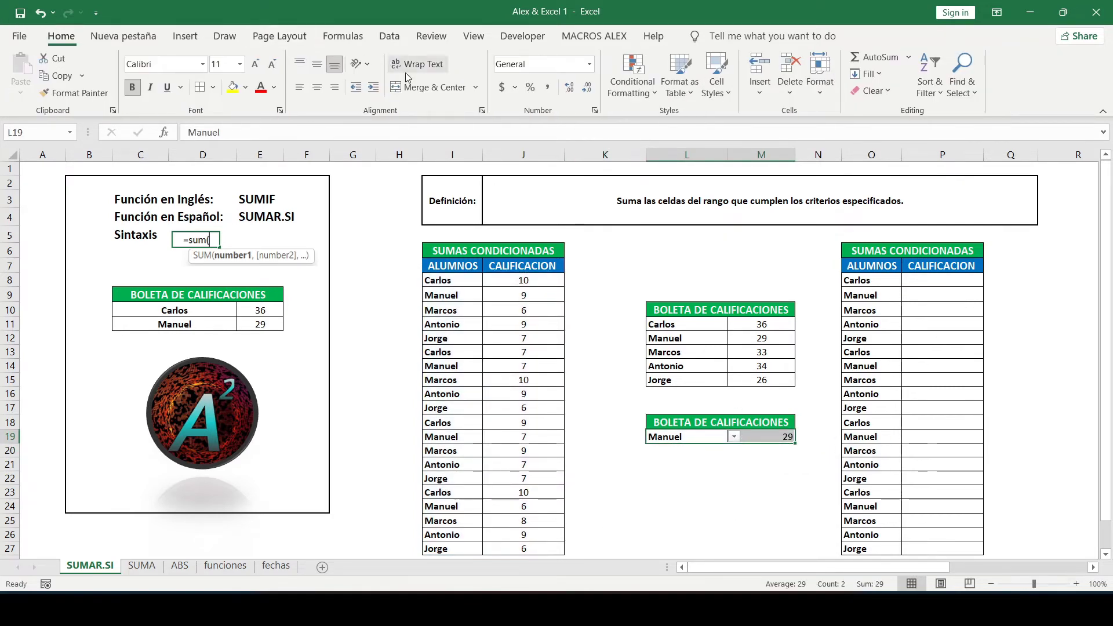
left_click(317, 87)
left_click(716, 477)
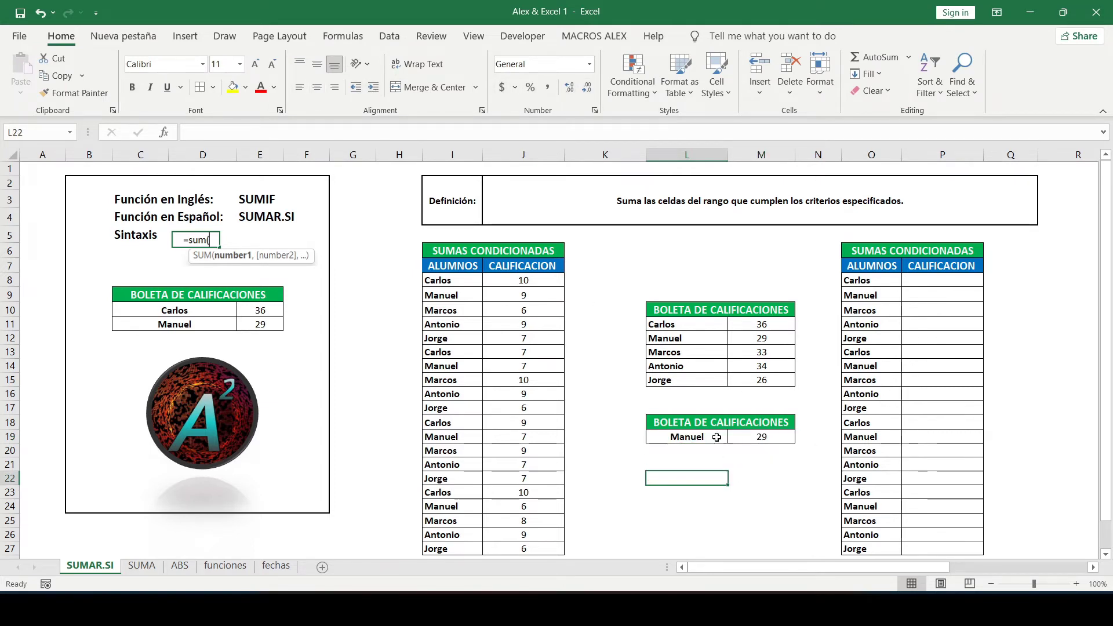
Switch the L19 selector to Antonio, then Manuel, watching the total update.
left_click(719, 439)
left_click(733, 438)
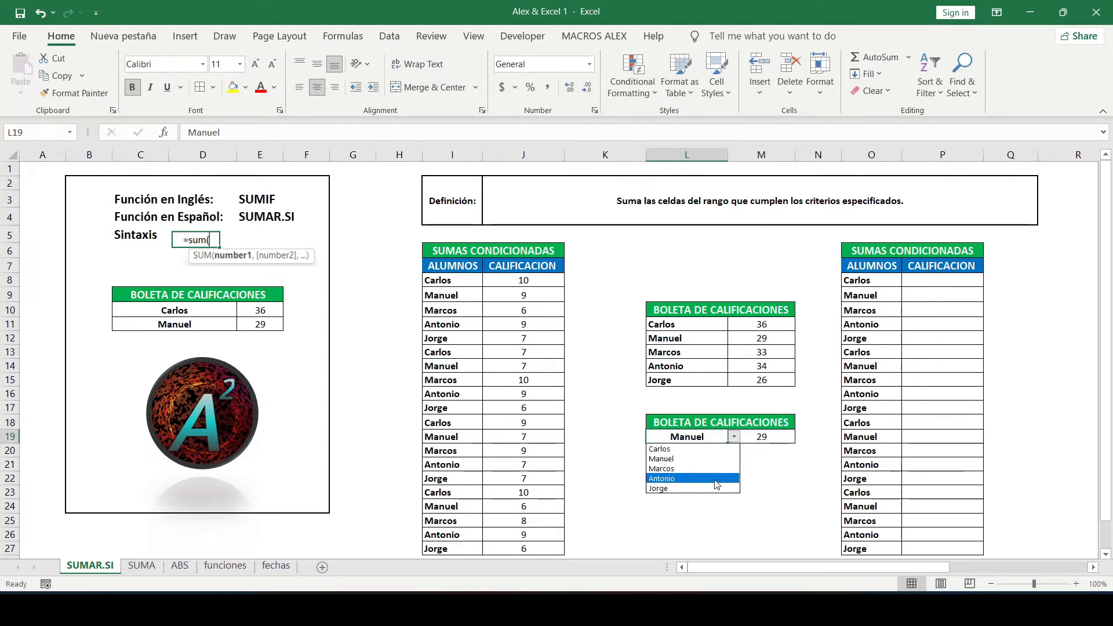
left_click(717, 479)
left_click(763, 490)
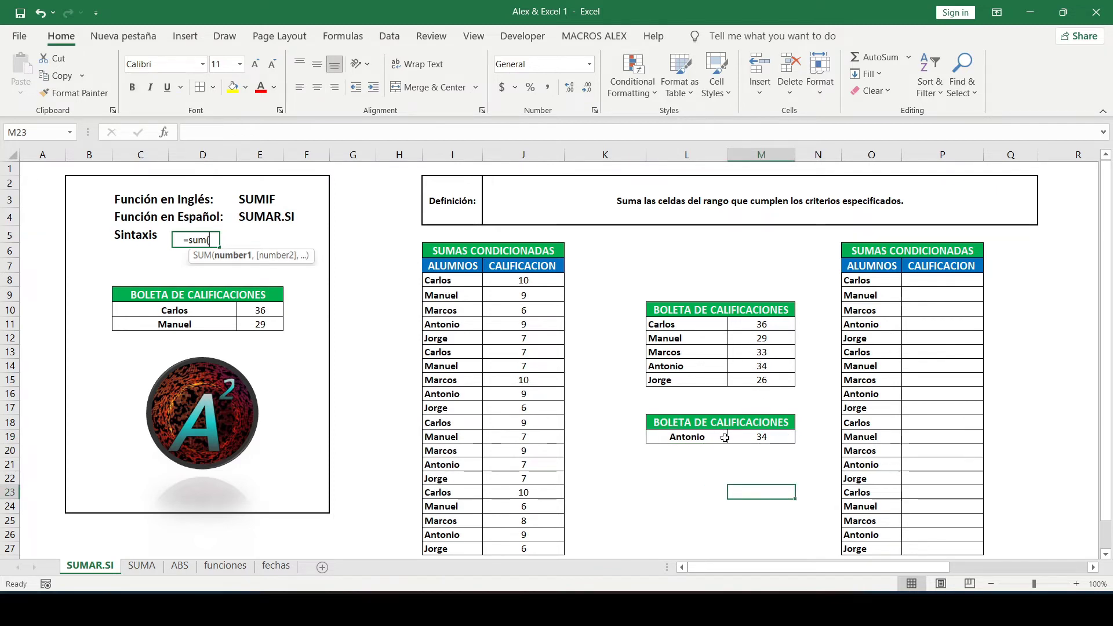
left_click(721, 436)
left_click(734, 437)
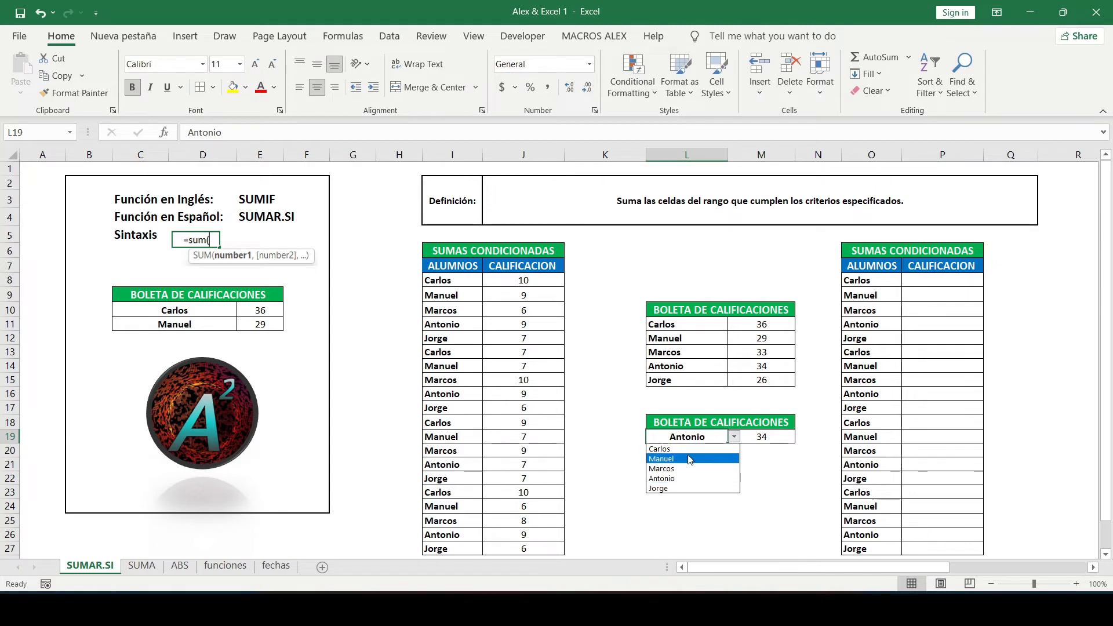
left_click(678, 461)
left_click(743, 488)
Choose Antonio and finally Jorge in L19, whose total shows 26.
left_click(711, 438)
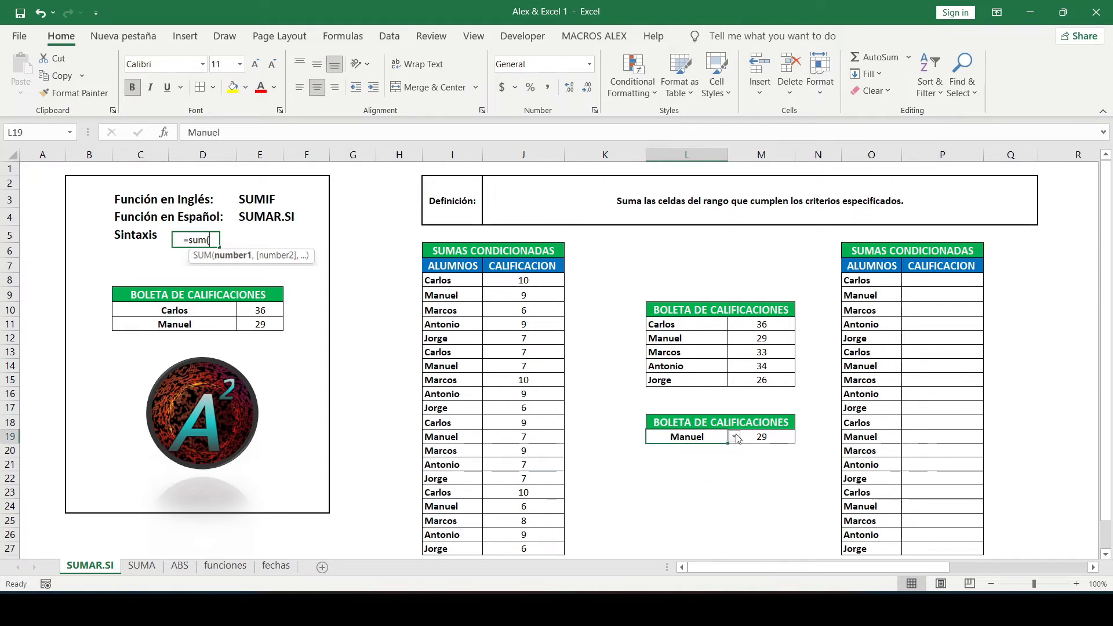
left_click(734, 437)
left_click(680, 478)
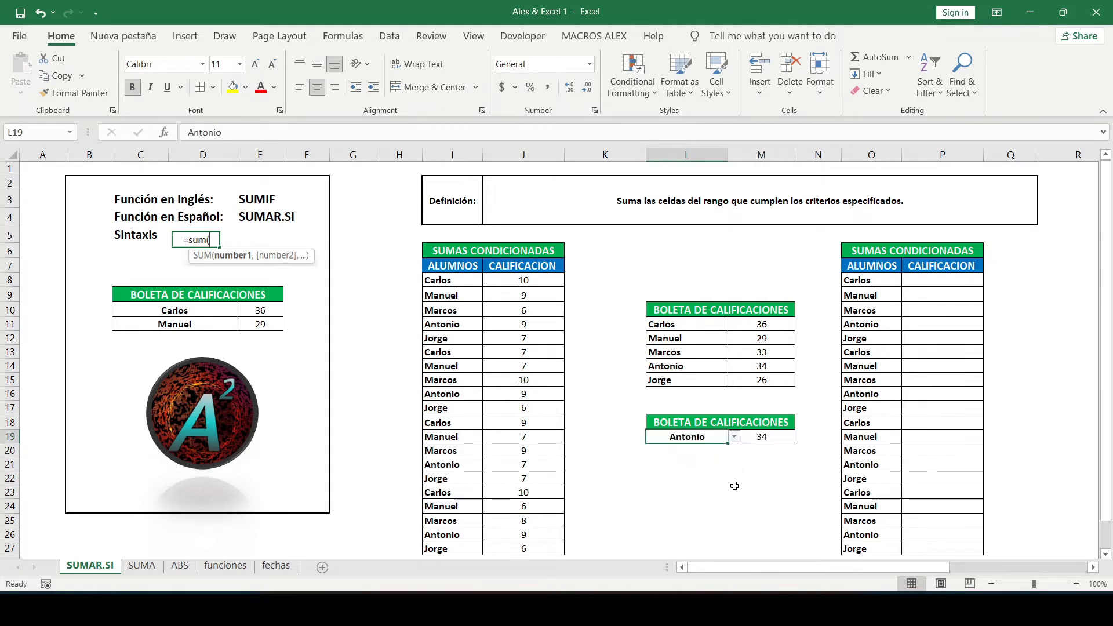
left_click(753, 492)
left_click(713, 439)
left_click(734, 437)
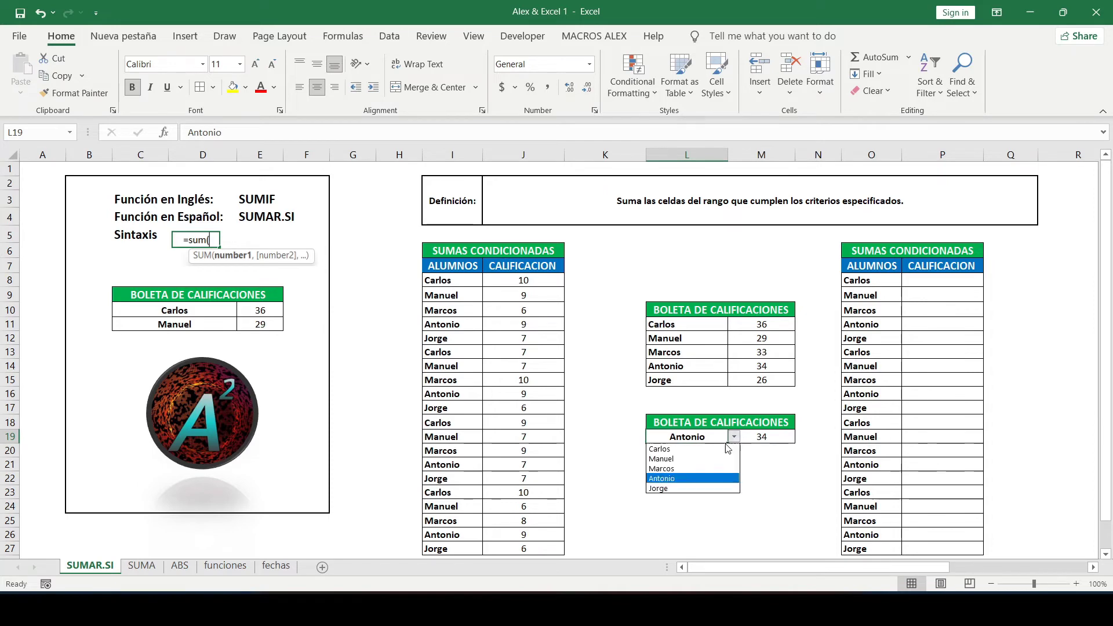
left_click(684, 488)
left_click(750, 490)
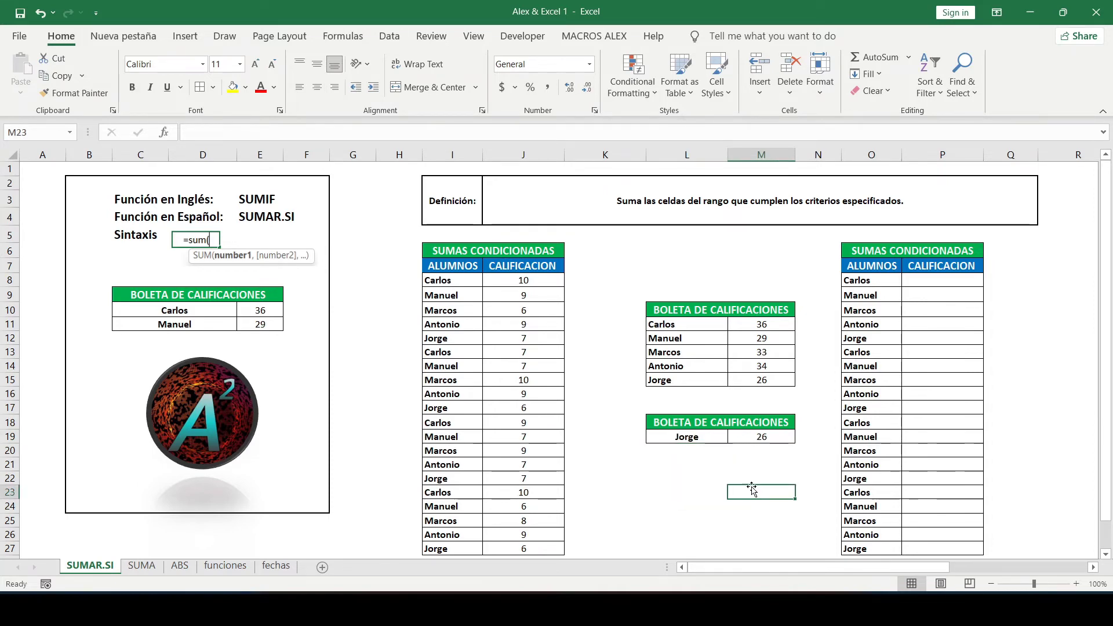
Enter =RANDBETWEEN(1,10) in P8 as Carlos's grade in the second list.
left_click(939, 278)
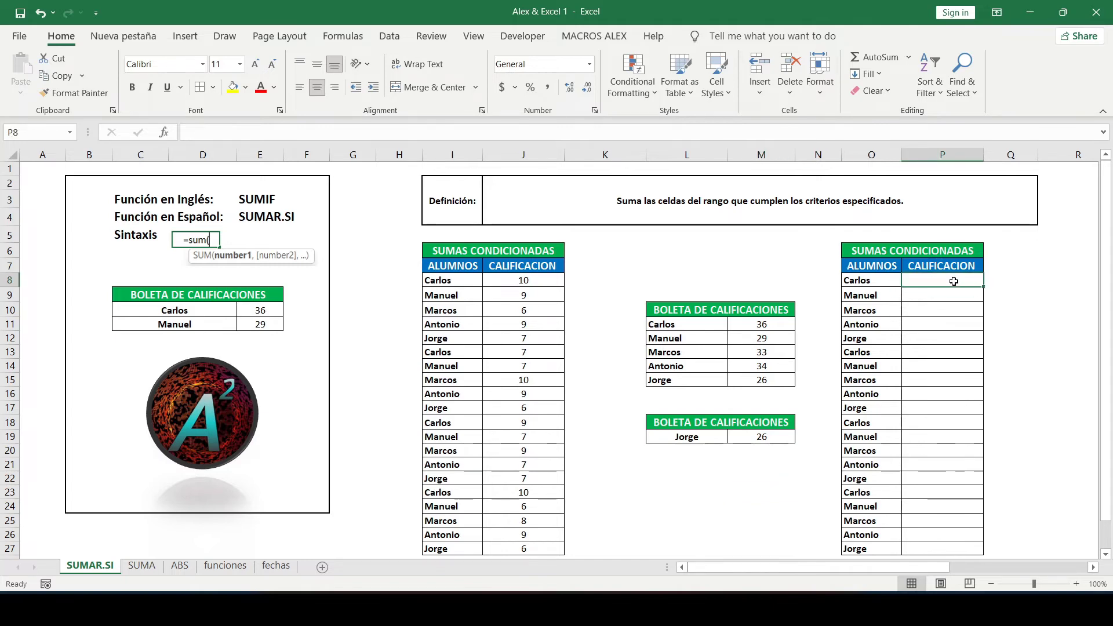
type("=r")
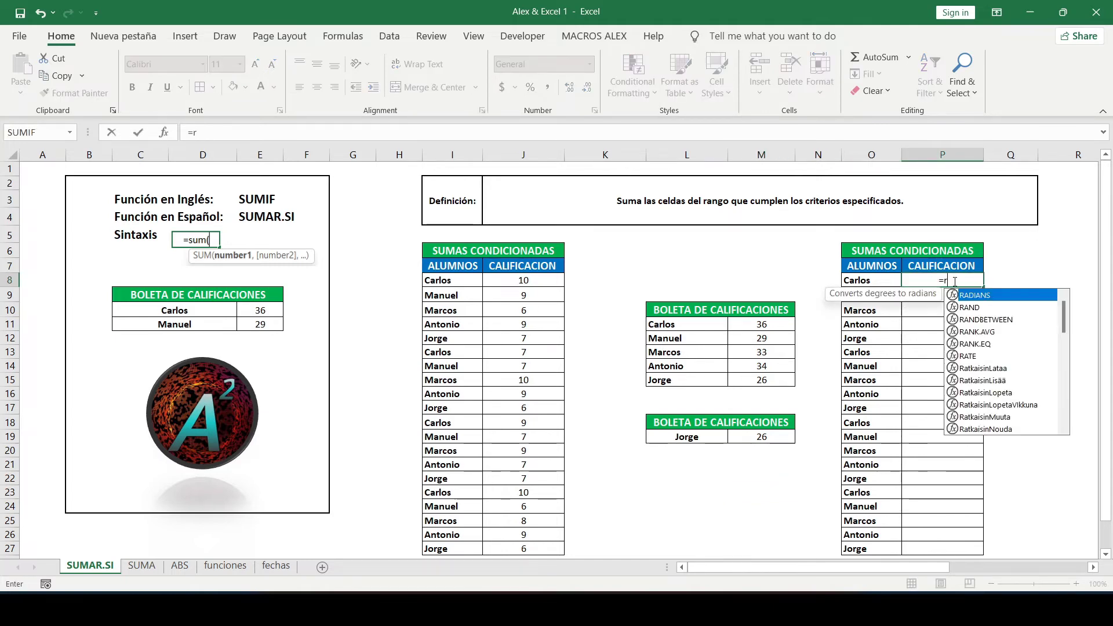
type("and")
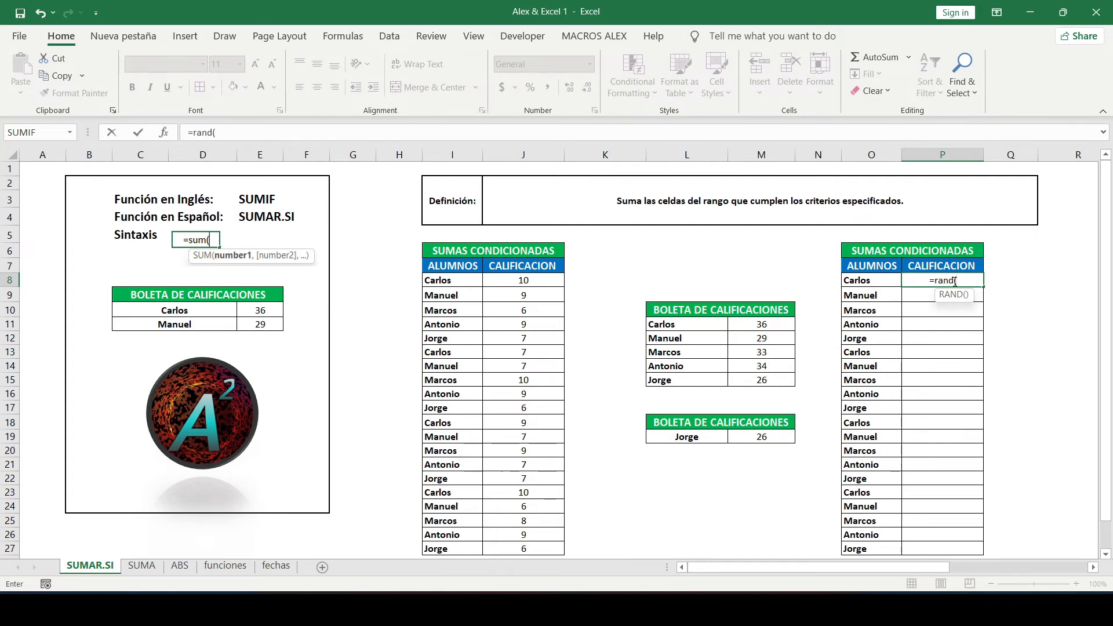
key("Down")
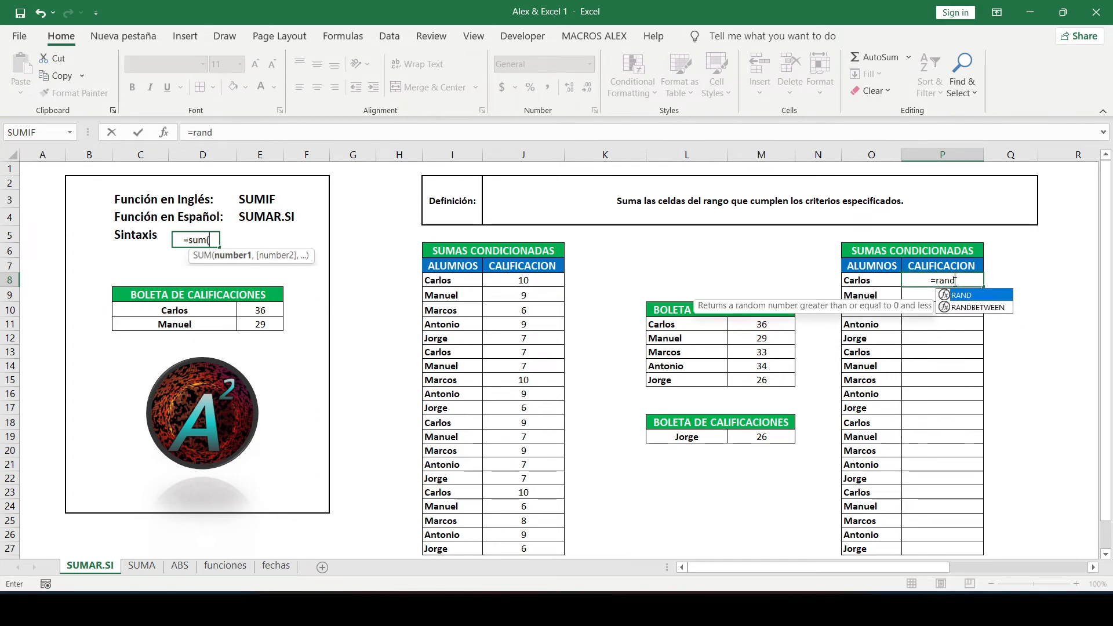
key("Tab")
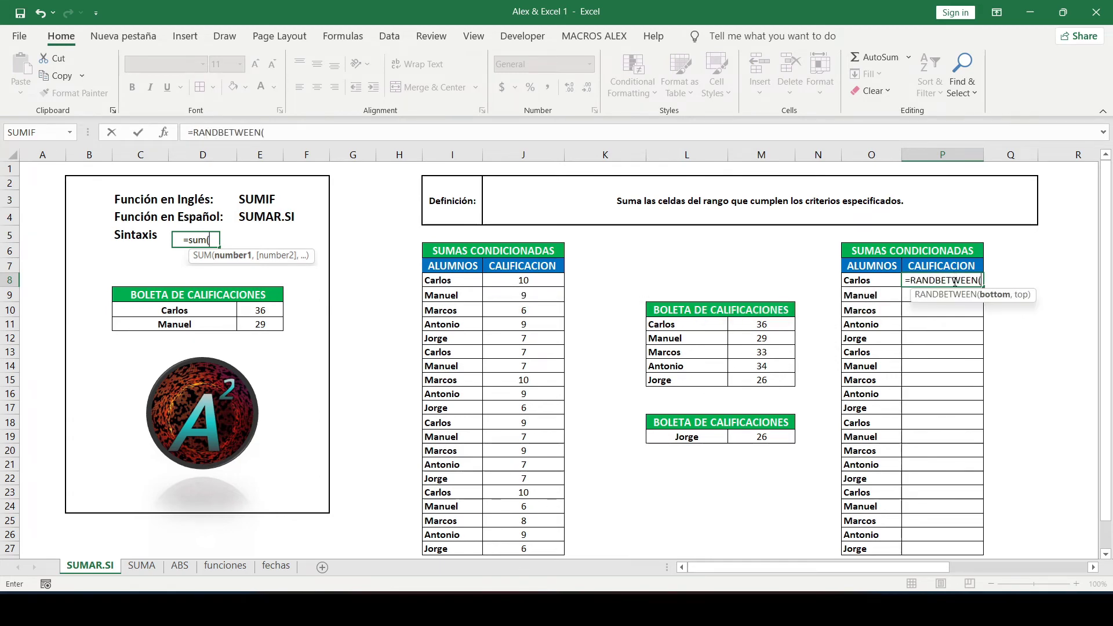
type("1,10")
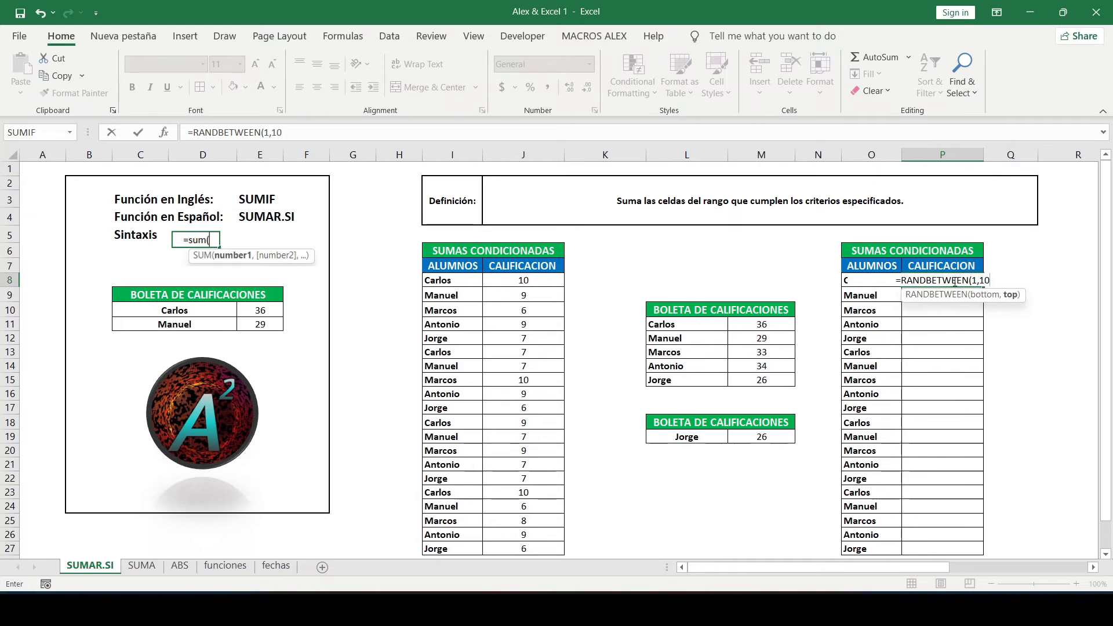
type(")")
key("ctrl+Return")
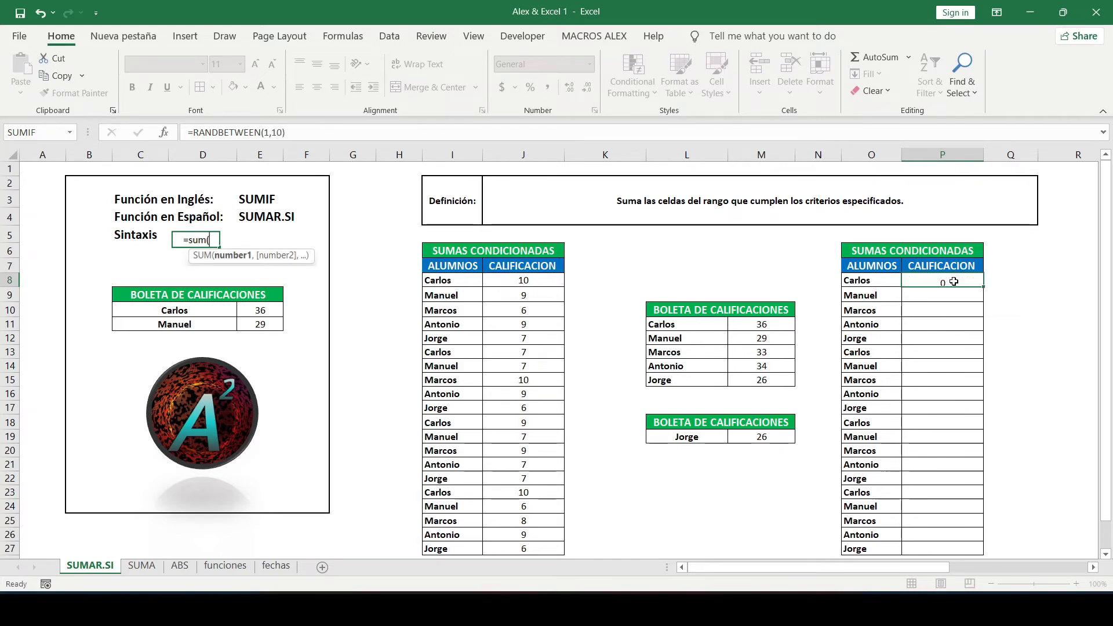
Fill the formula down to P27 and paste the grades back as fixed values.
double_click(984, 286)
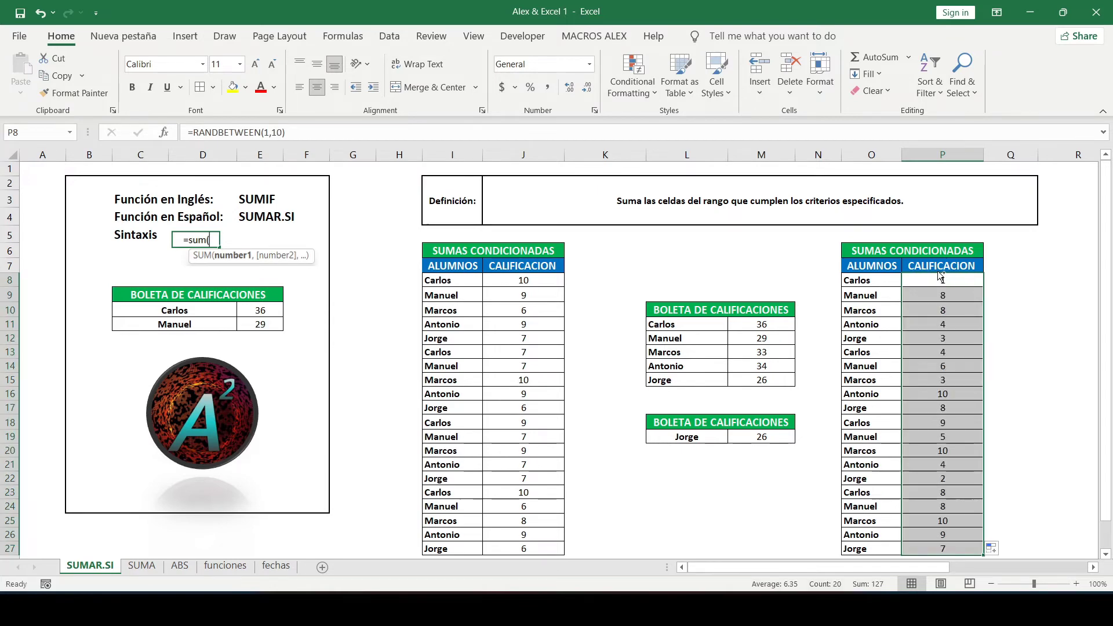
key("ctrl+c")
right_click(931, 288)
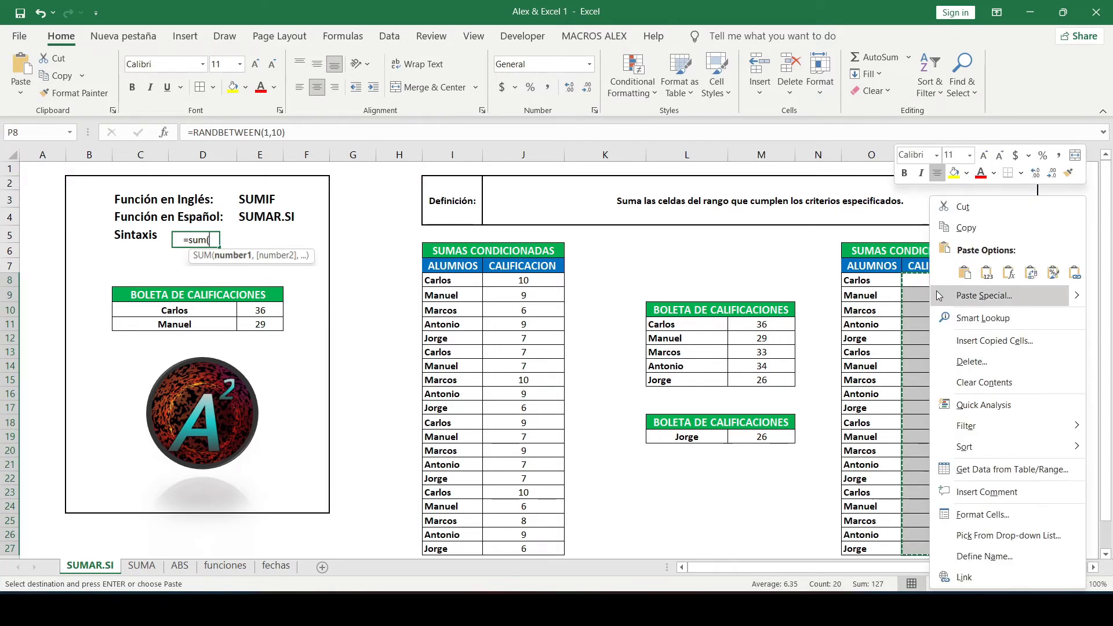
left_click(987, 272)
left_click(937, 341)
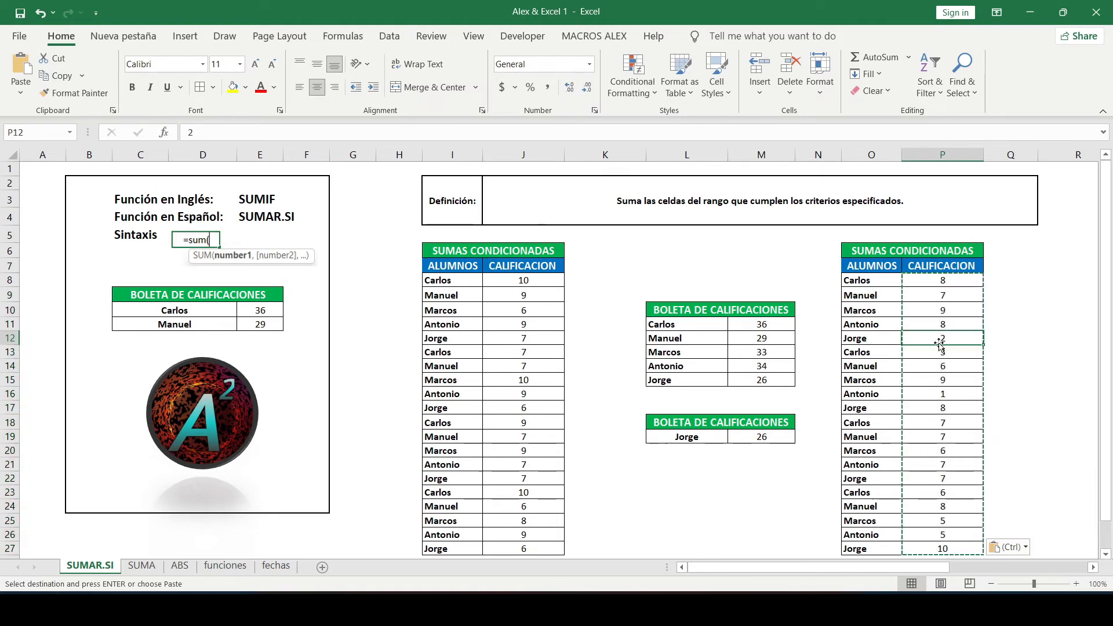
key("Escape")
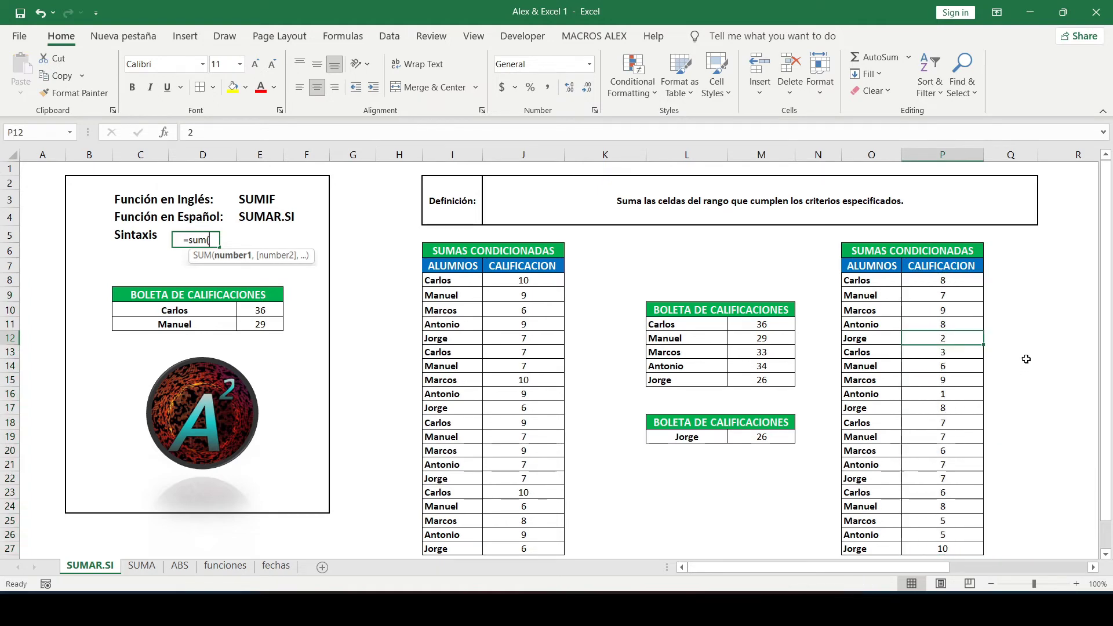
left_click(1025, 362)
Enter =SUMIF(P8:P27,">5") in L23, totalling the grades above 5 as 113.
left_click(676, 500)
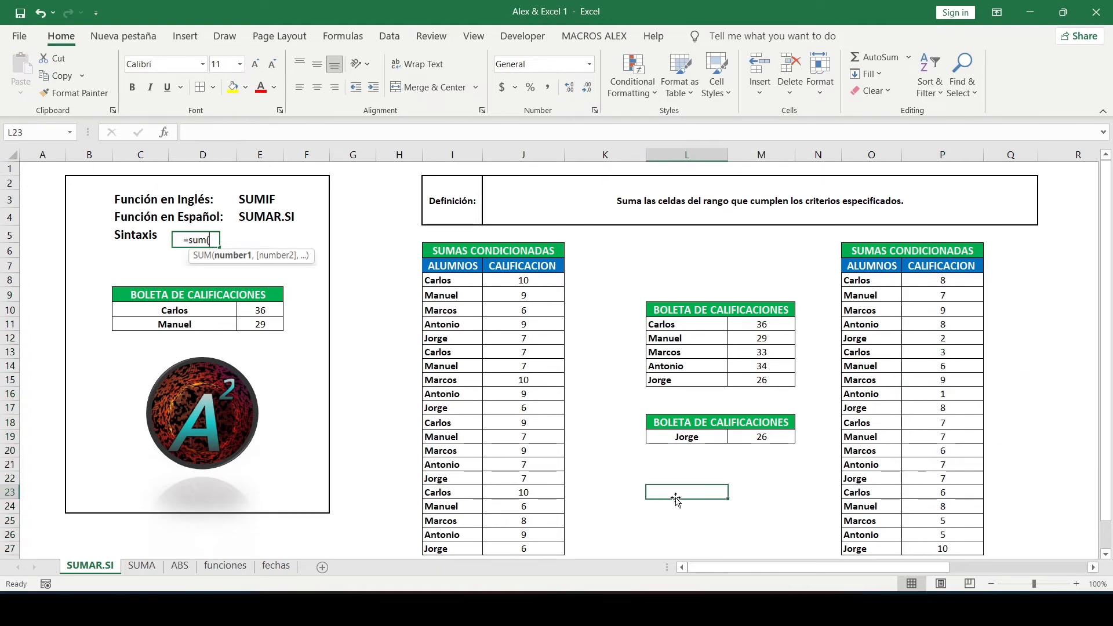
type("=")
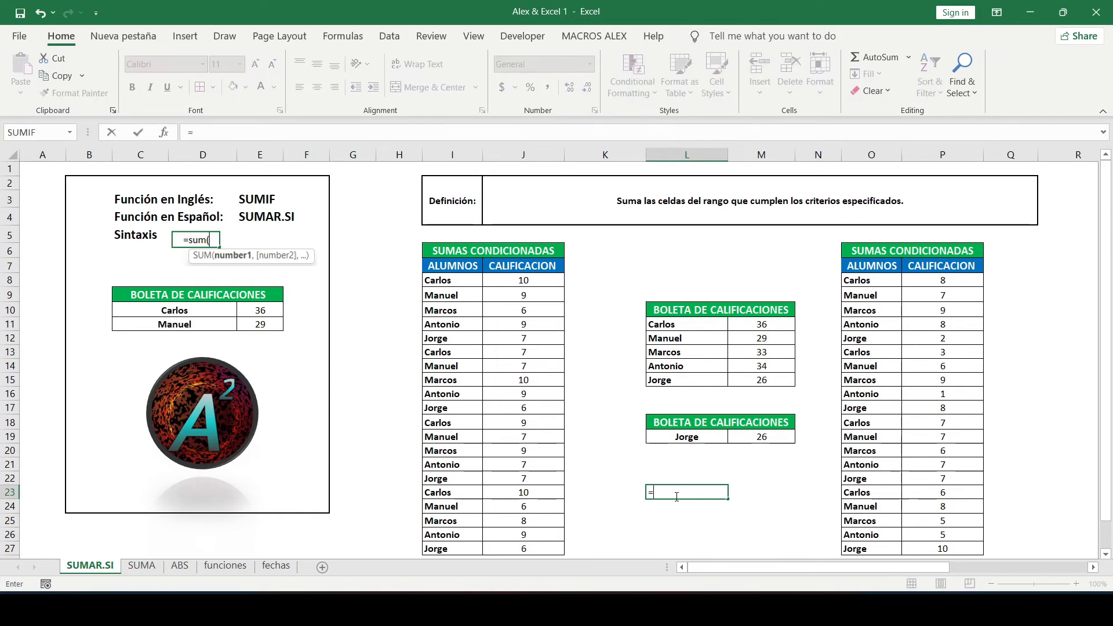
type("sumf")
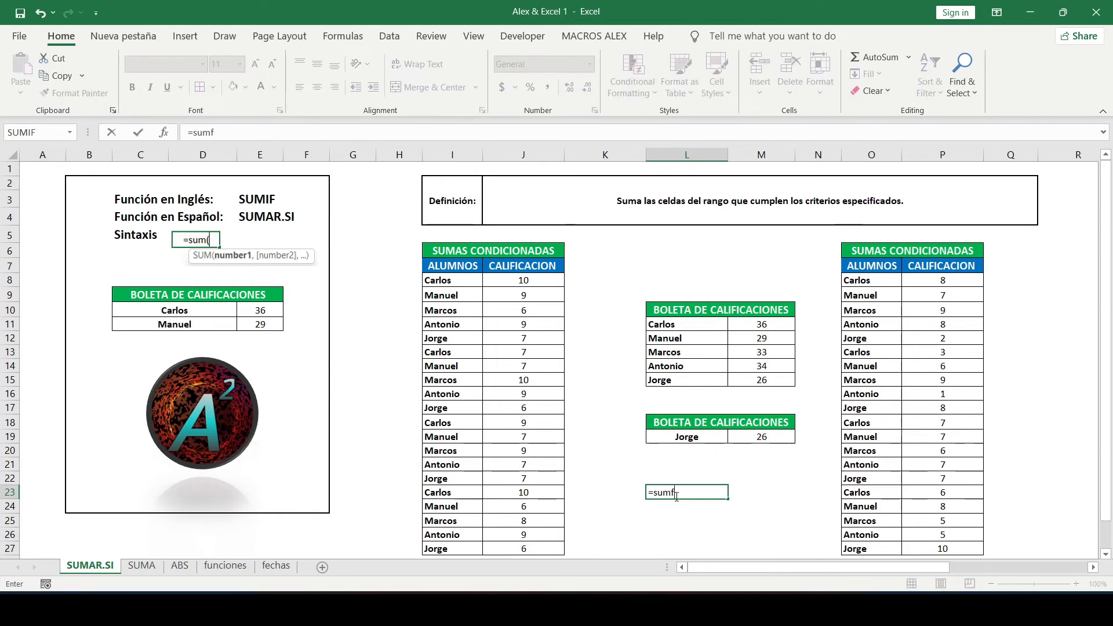
key("BackSpace")
type("if")
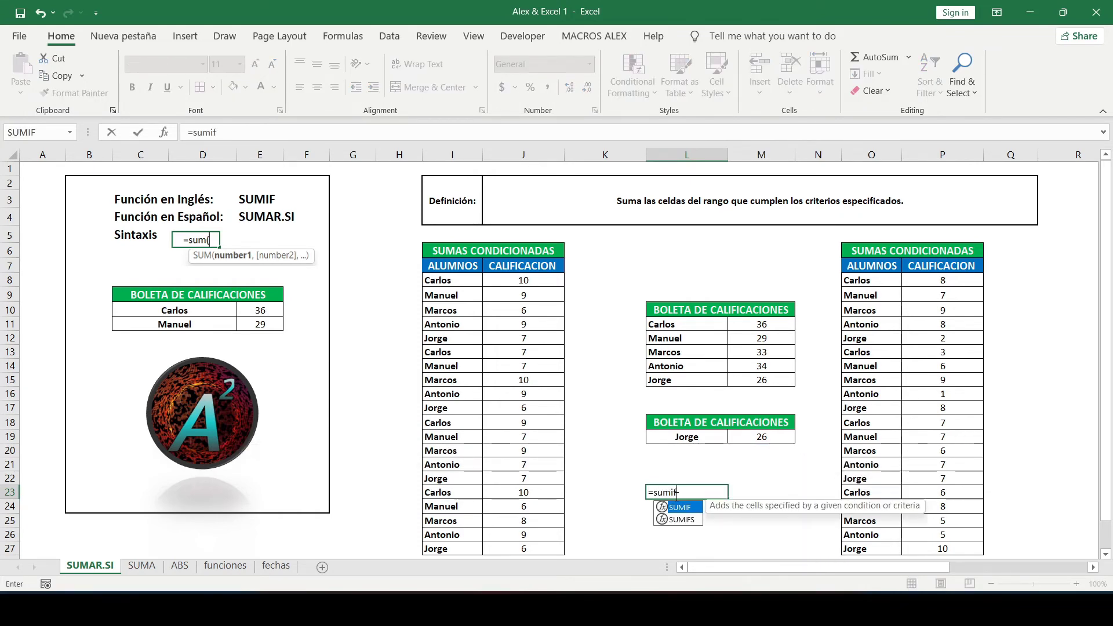
type("(")
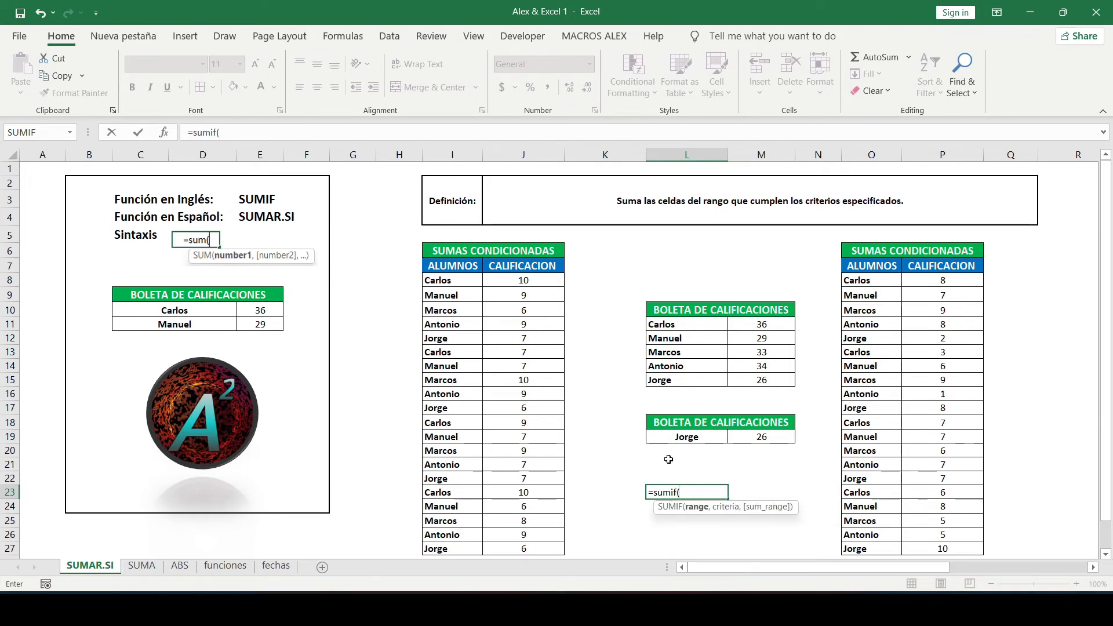
left_click_drag(982, 276, 944, 548)
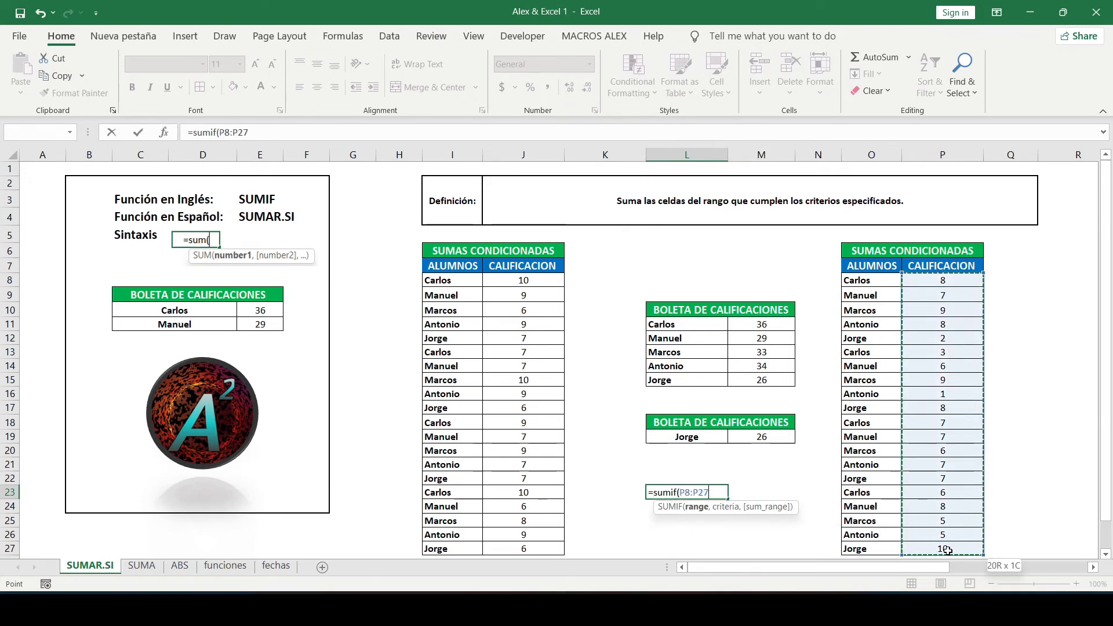
type(",\">5")
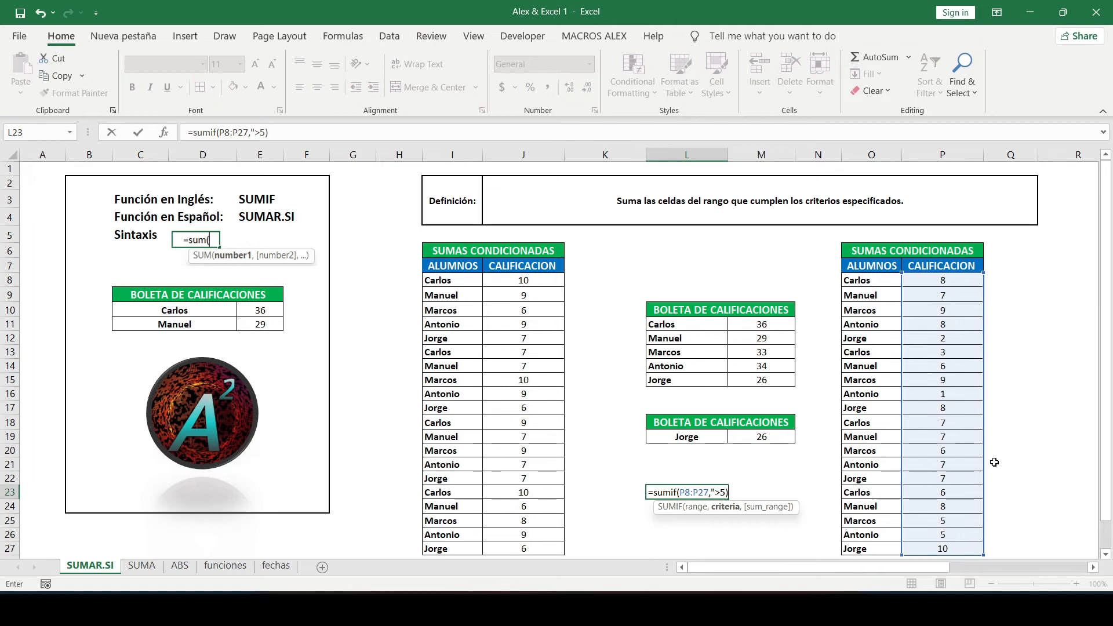
type(")")
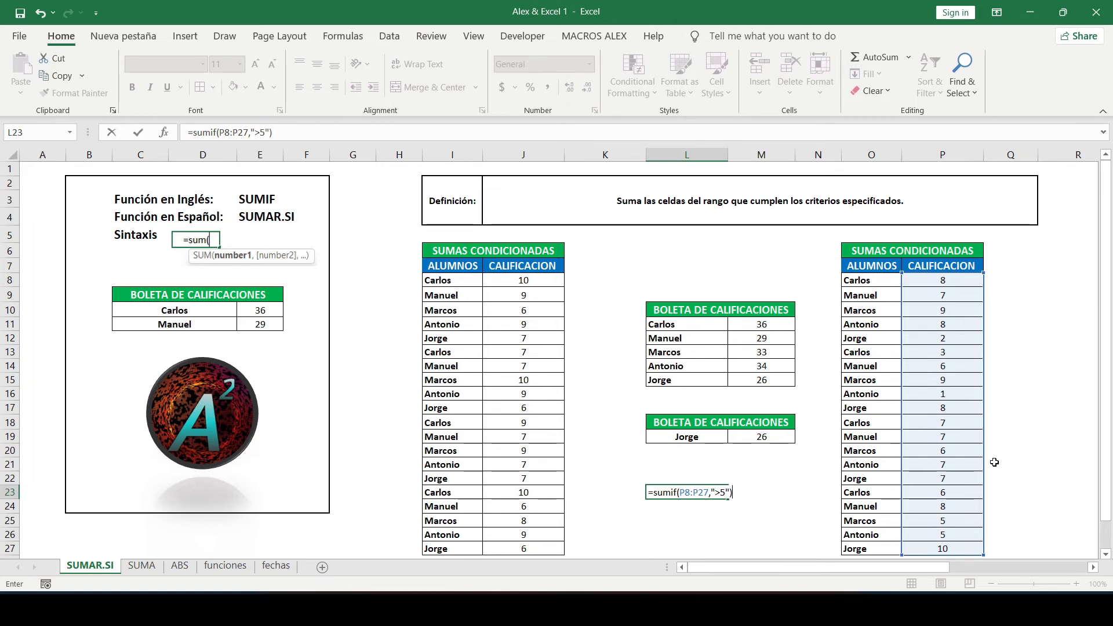
key("Return")
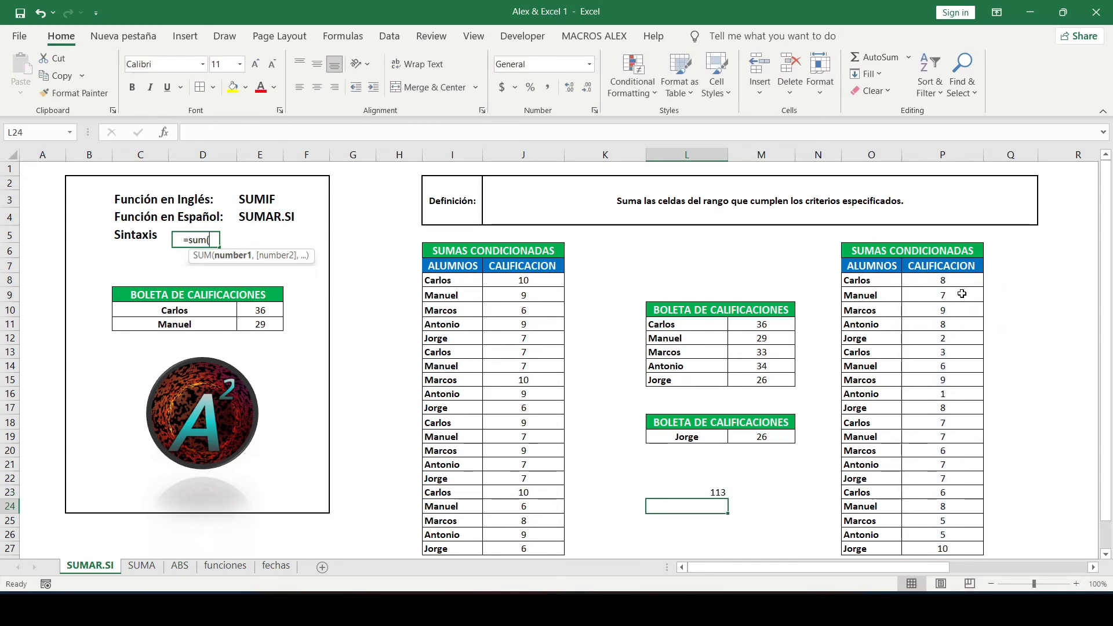
Select every grade above 5 in P8:P27 to confirm the status-bar sum equals 113.
left_click_drag(956, 280, 947, 323)
left_click(944, 365, "ctrl")
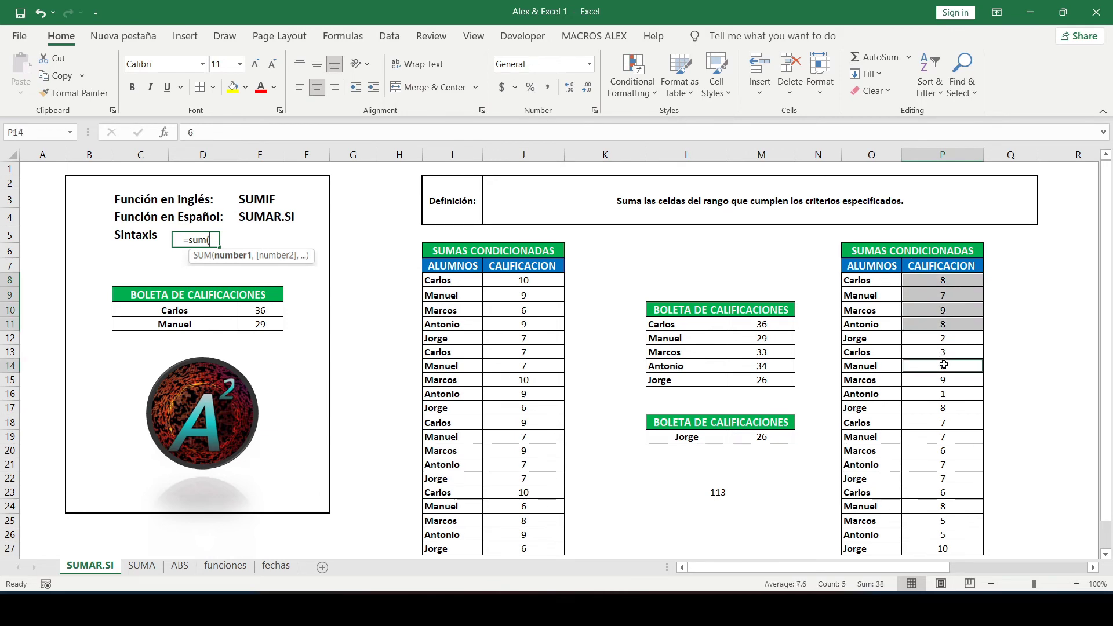
left_click(955, 379, "ctrl")
left_click(956, 409, "ctrl")
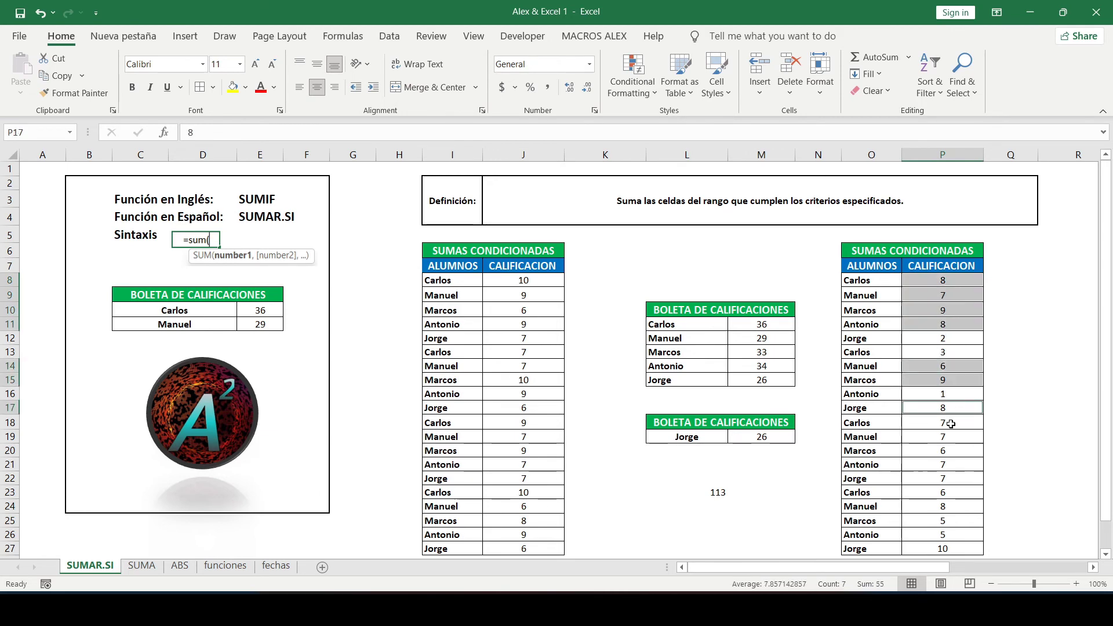
left_click(948, 425, "ctrl")
left_click_drag(947, 428, 951, 467)
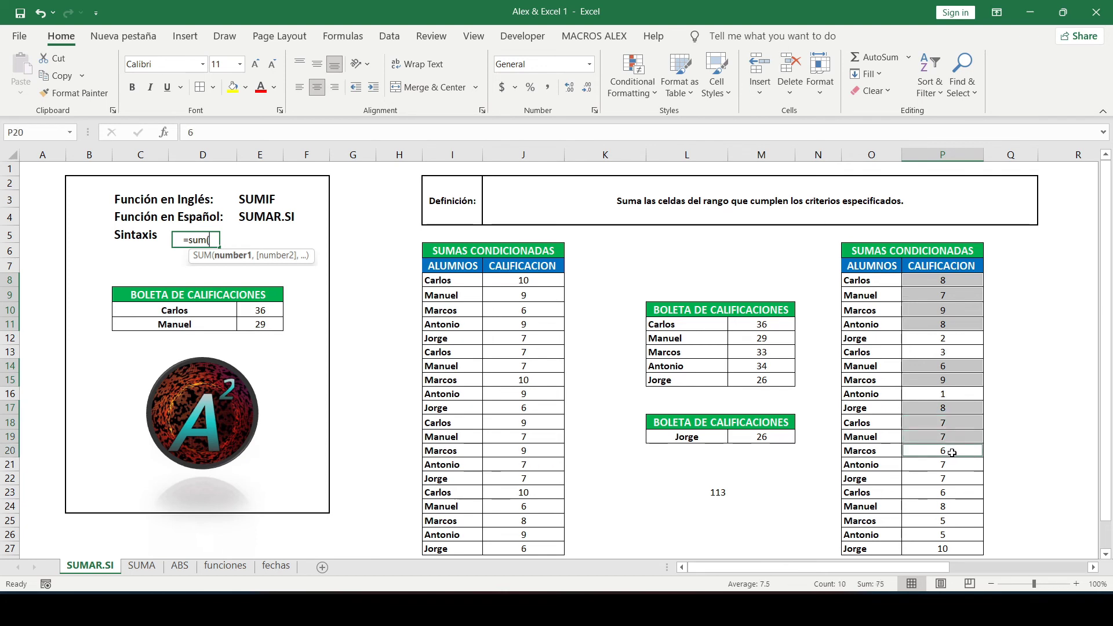
left_click_drag(950, 467, 946, 492)
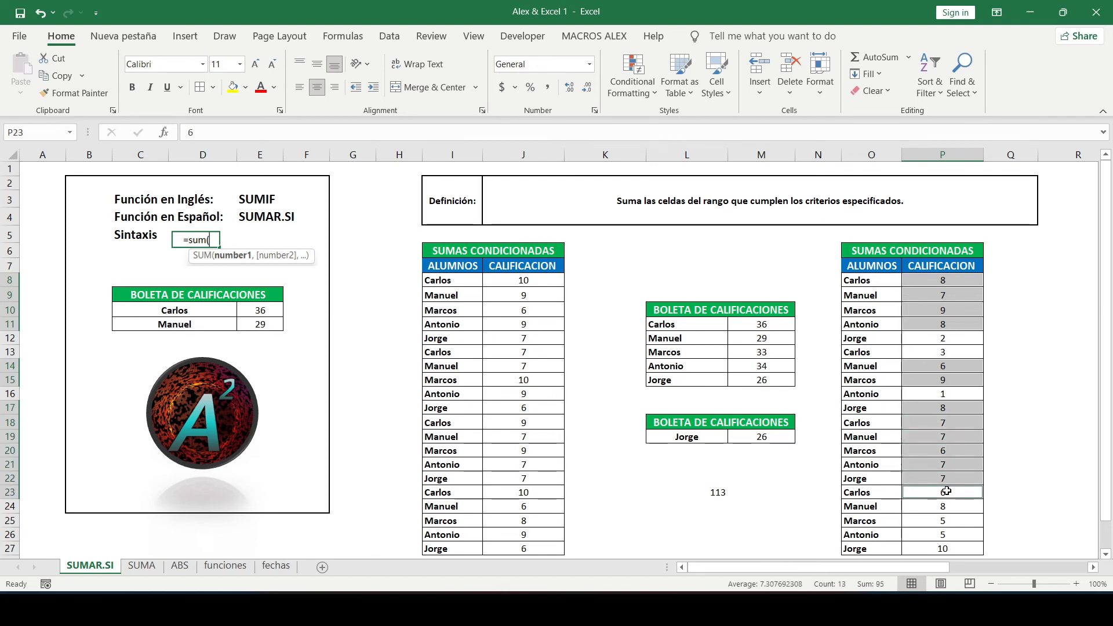
left_click(954, 506, "ctrl")
left_click(947, 547, "ctrl")
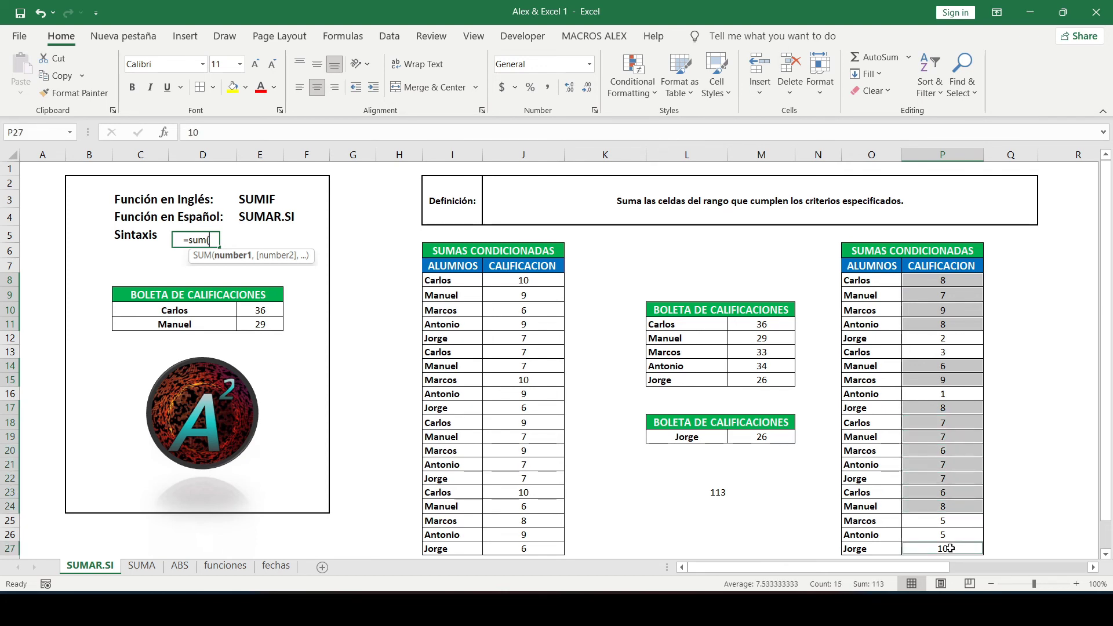